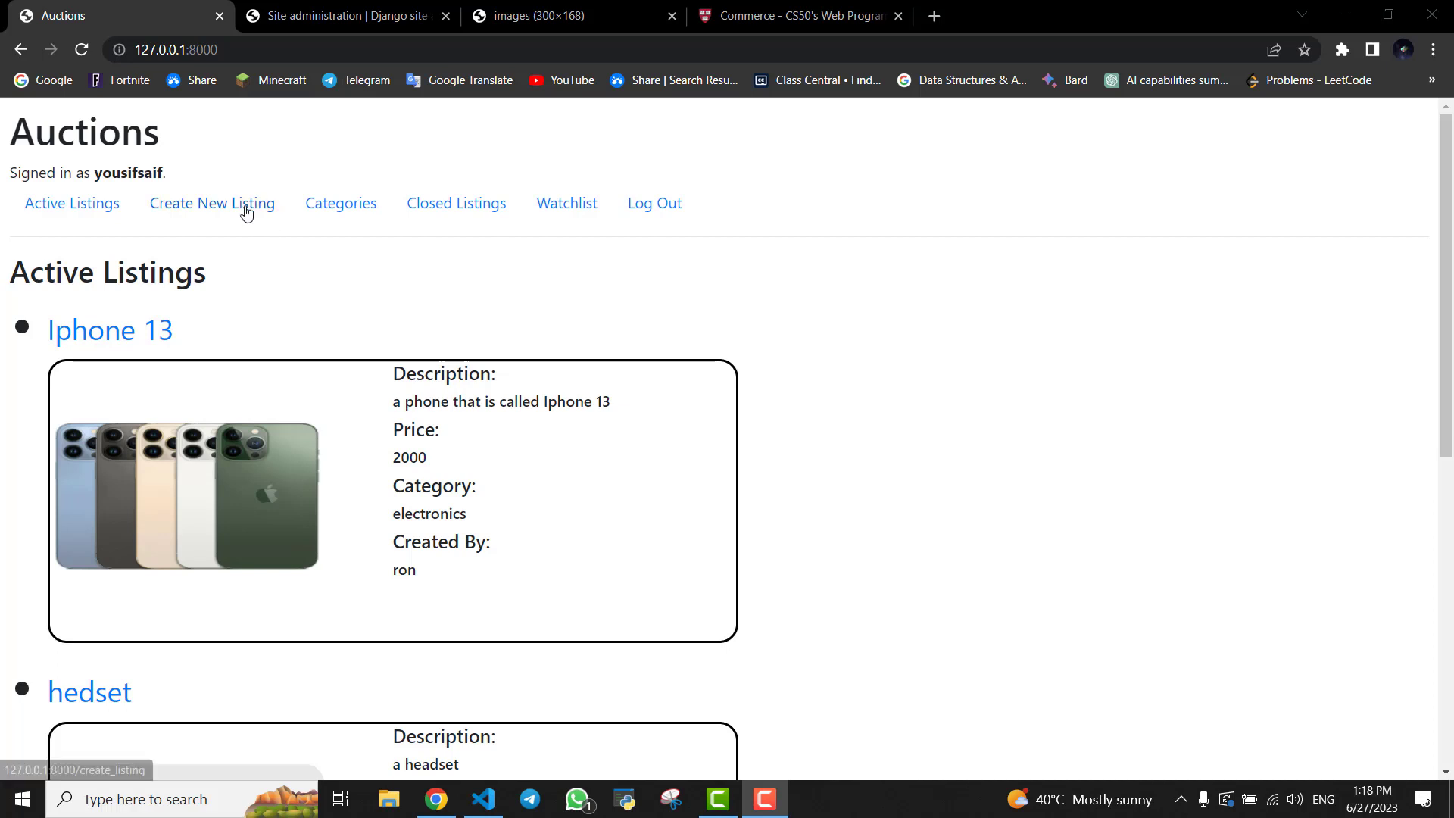
# Step: Start a new listing titled "mouse" with the description "gaming mouse" and a starting bid of 100
pyautogui.click(212, 203)
pyautogui.click(539, 262)
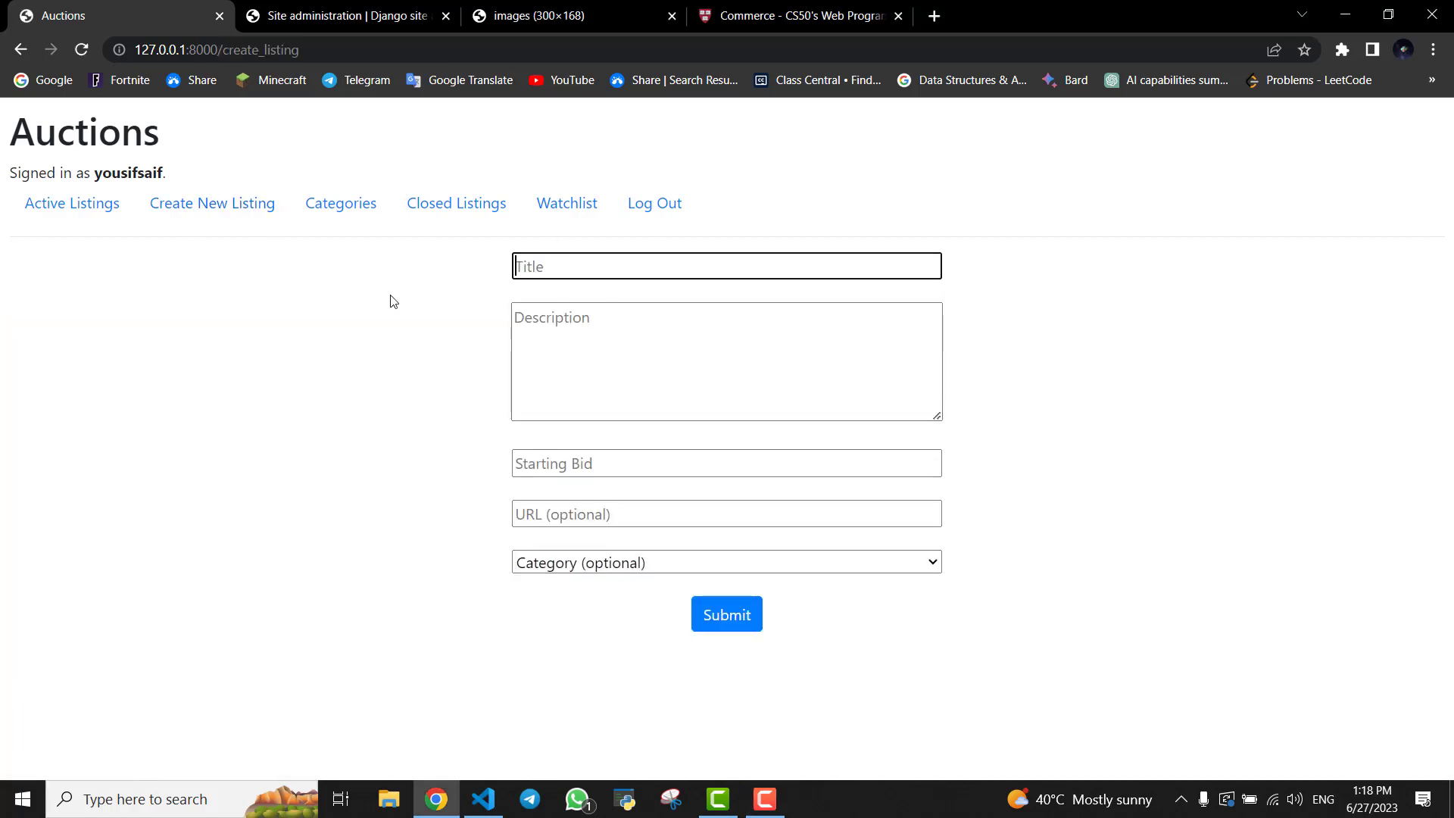
pyautogui.write('mouse')
pyautogui.press('Tab')
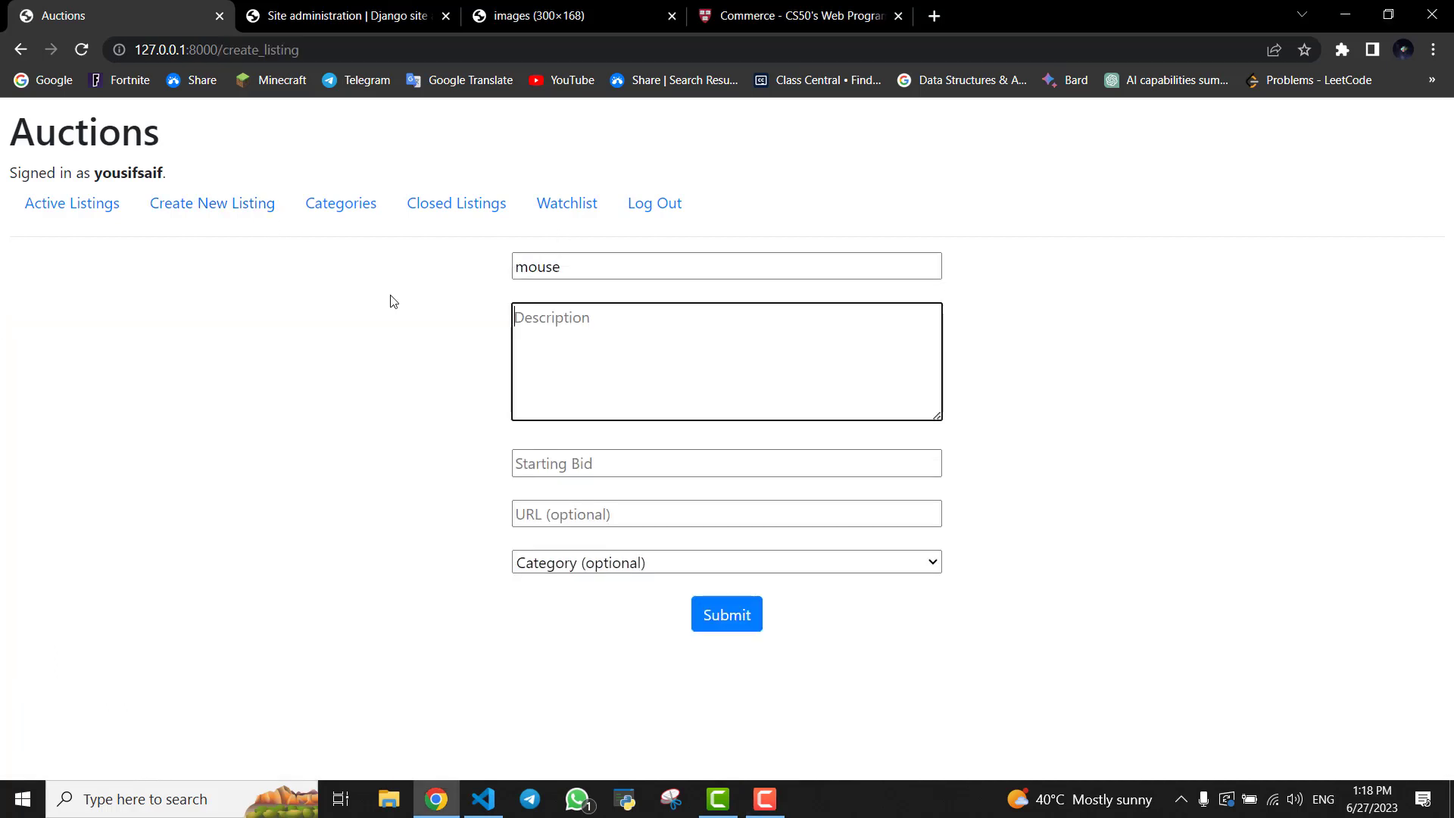
pyautogui.write('gaming mouse')
pyautogui.press('Tab')
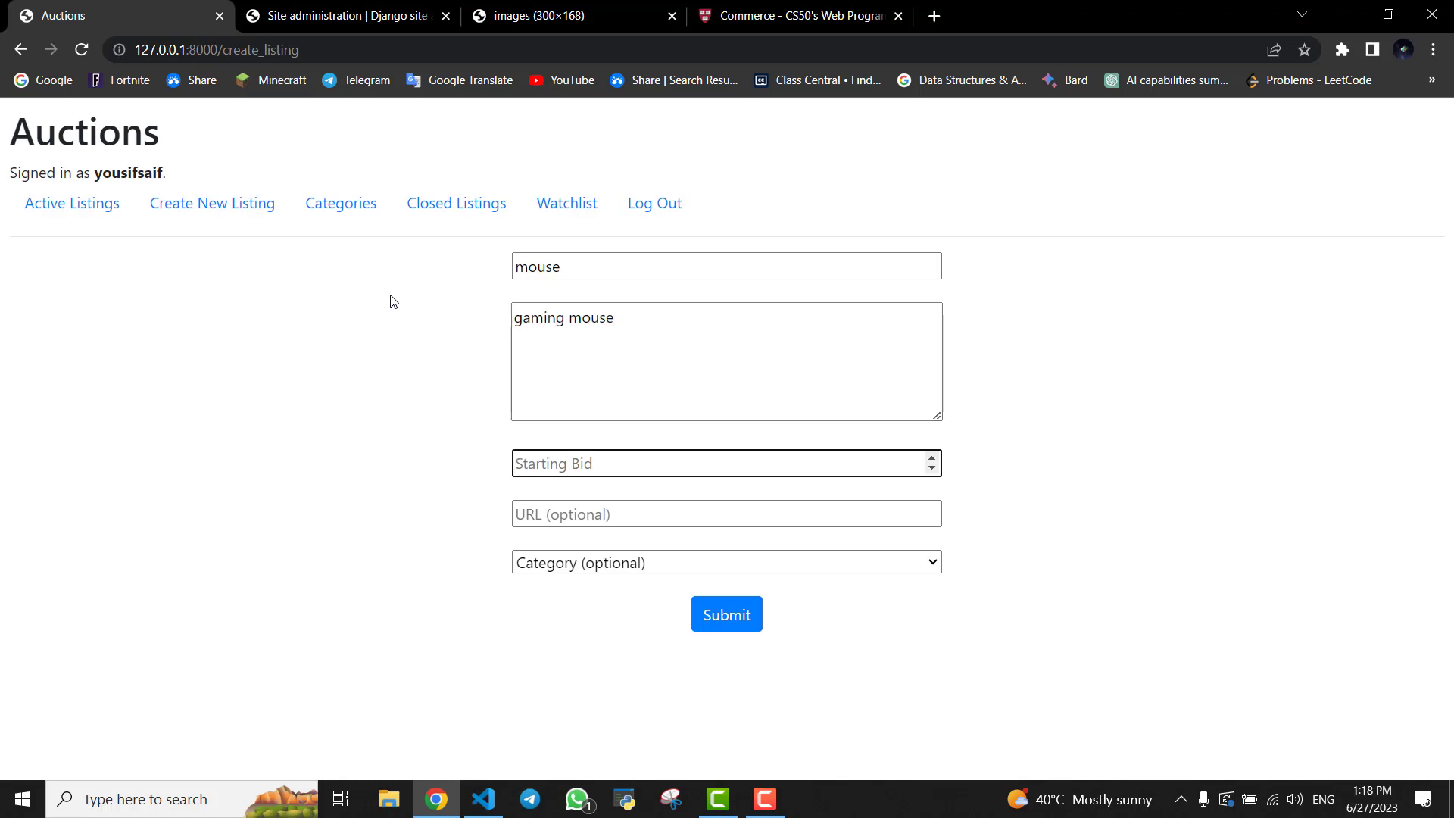
pyautogui.write('100')
pyautogui.press('Tab')
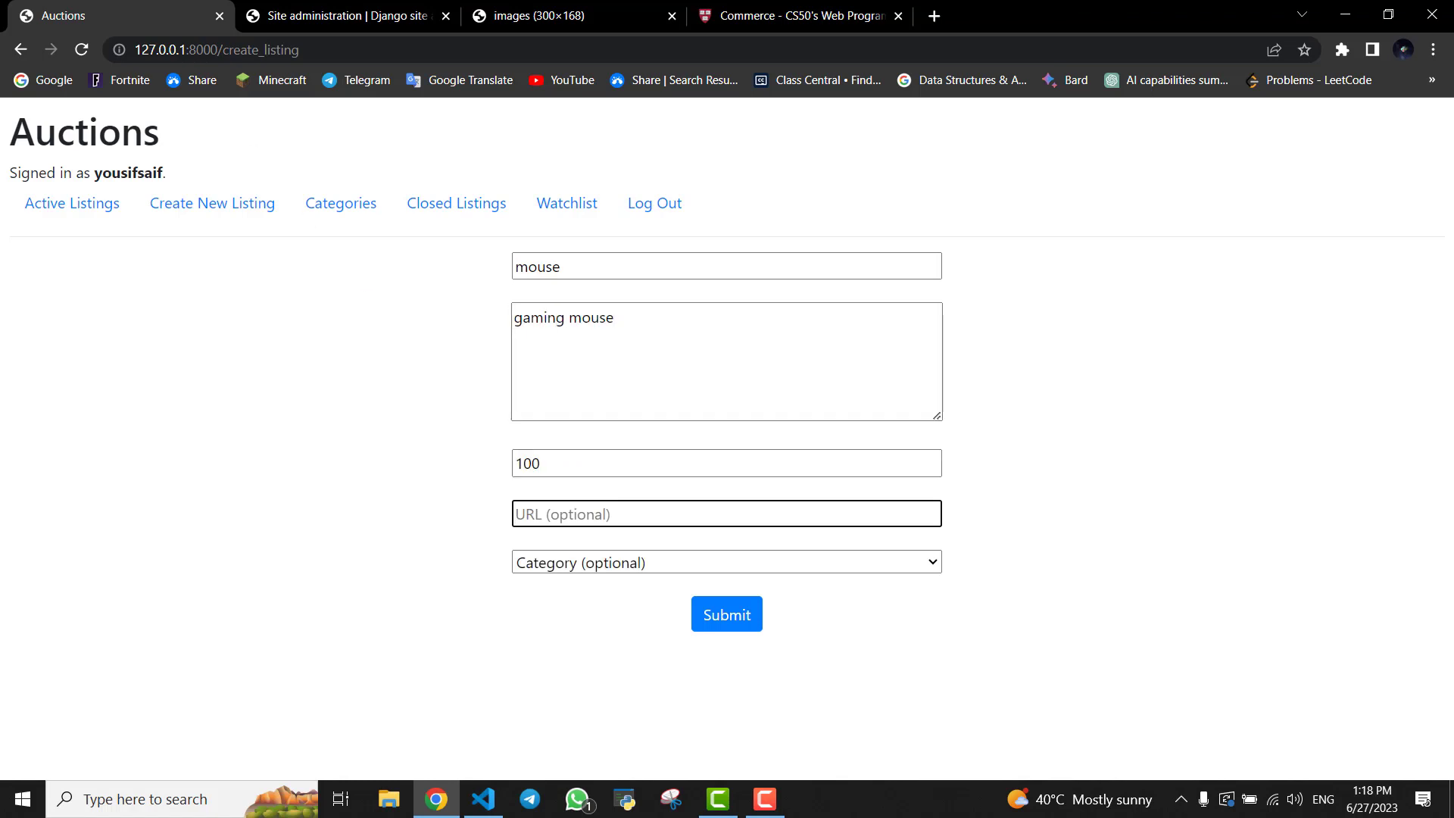
# Step: Fill in the mouse picture's web address as the image URL, choose the Electronics category, and submit the listing
pyautogui.click(485, 21)
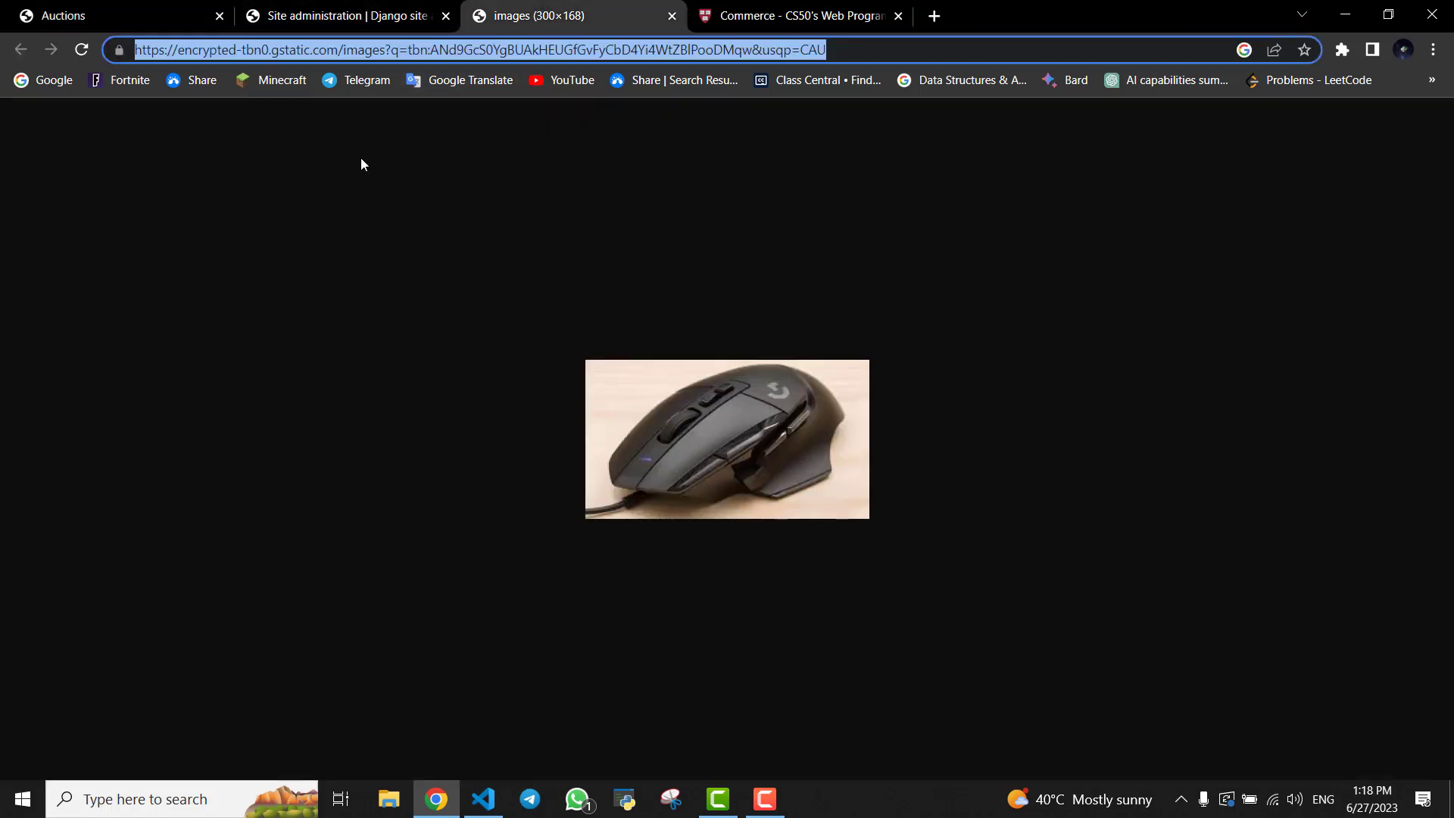
pyautogui.click(151, 17)
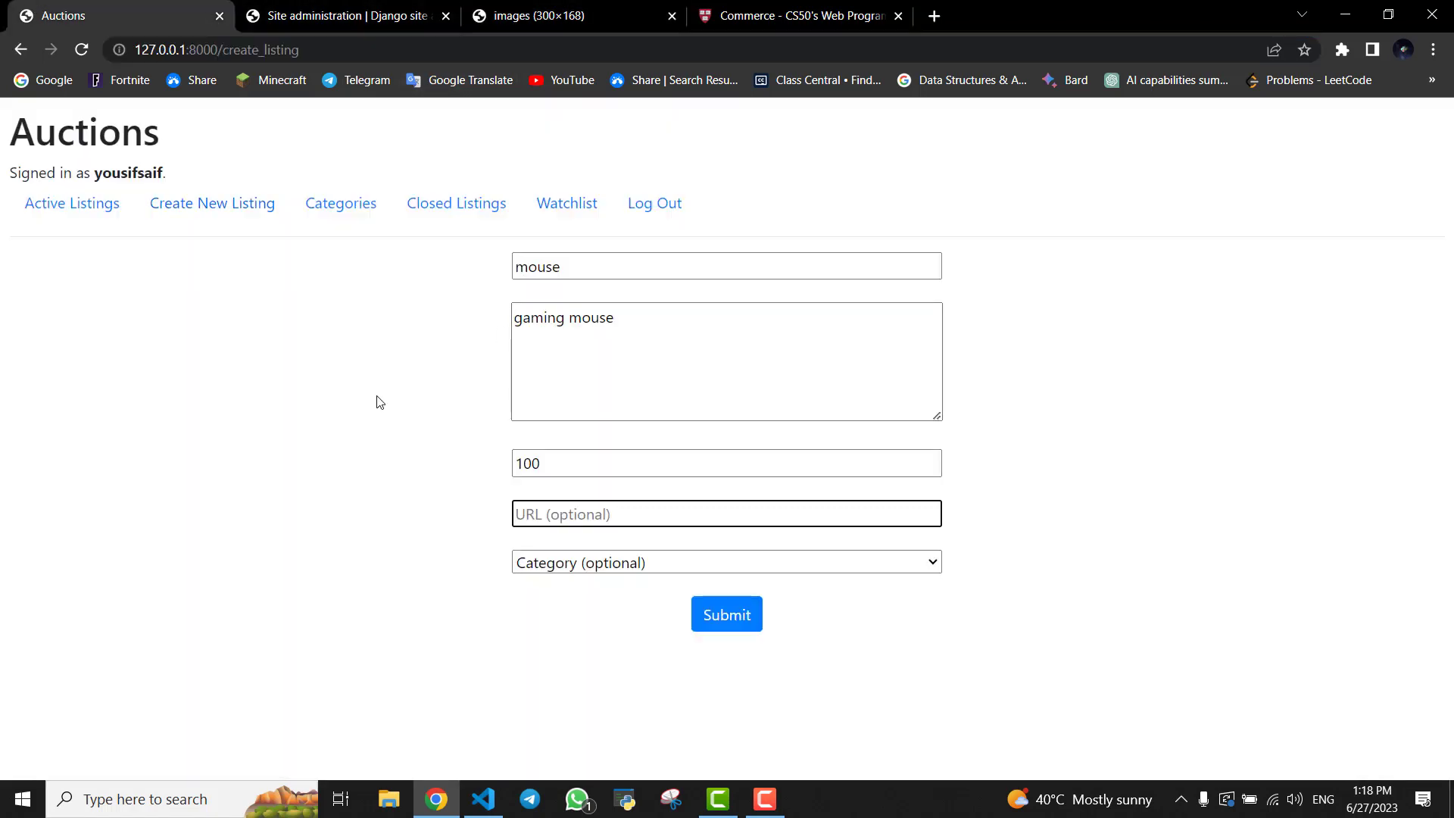
pyautogui.hotkey('ctrl', 'v')
pyautogui.click(568, 564)
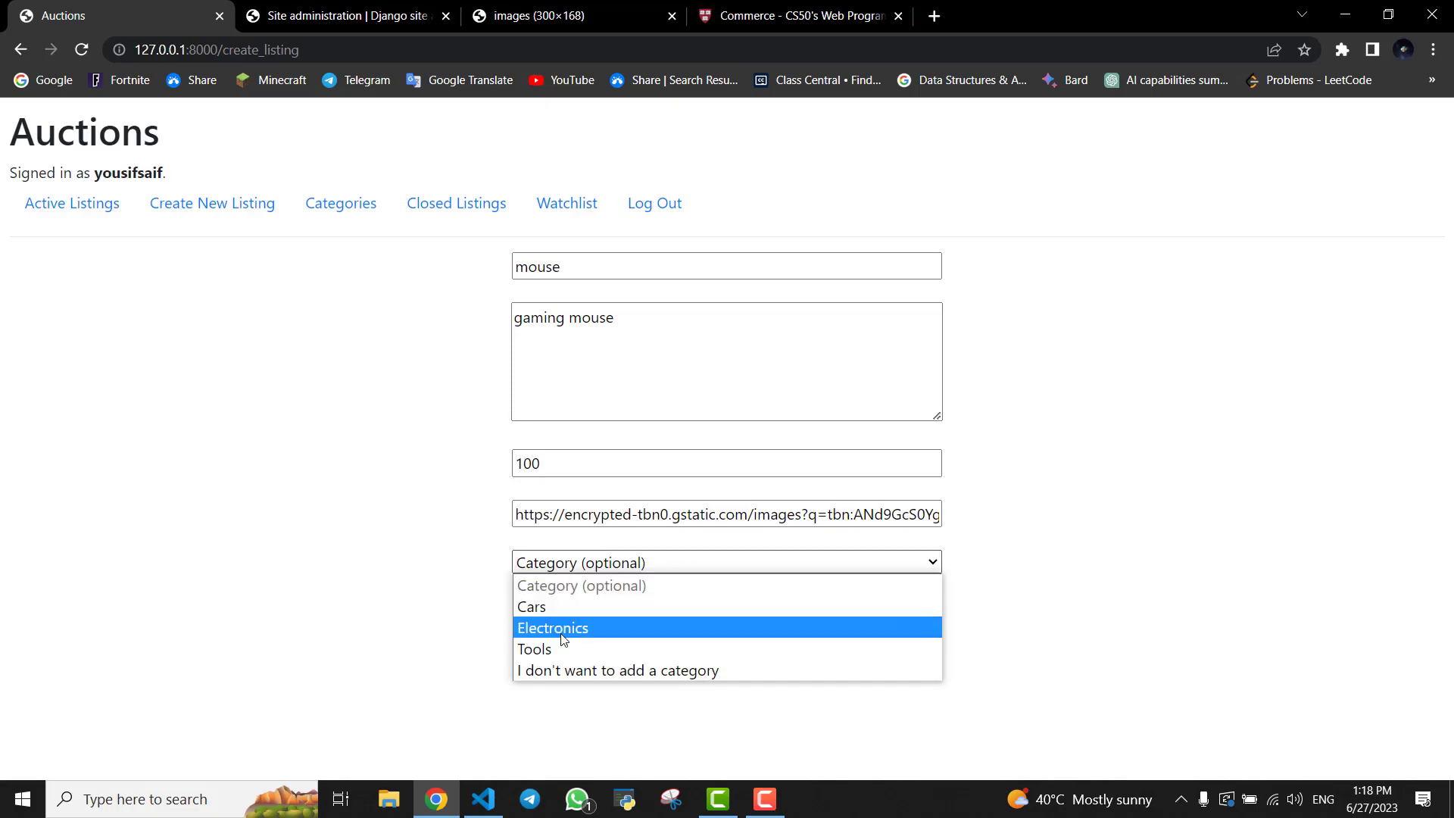
pyautogui.click(562, 628)
pyautogui.click(727, 613)
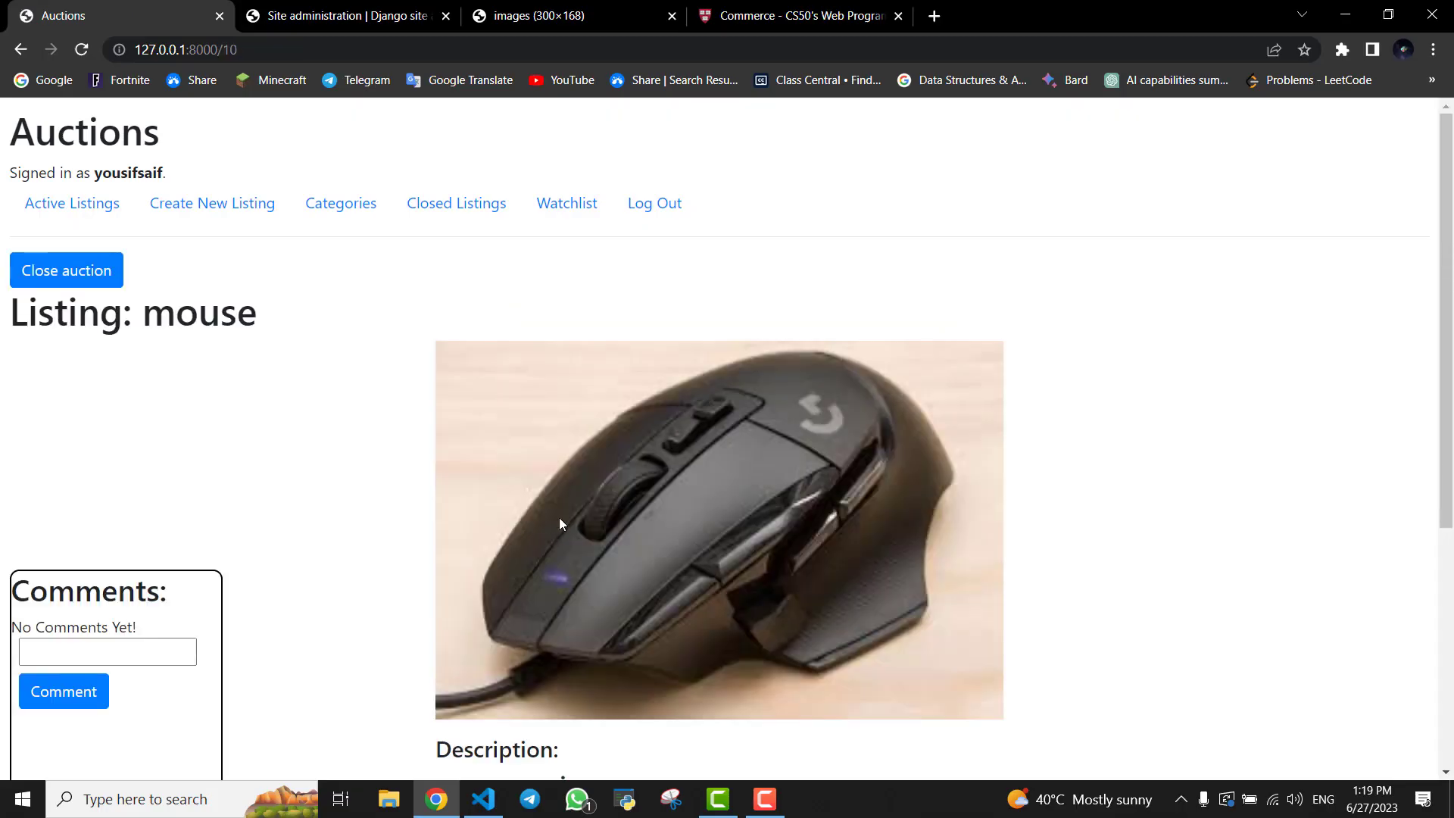
# Step: Examine the new mouse listing's title, picture, description, price, creator, comments, bid field and watchlist option
pyautogui.scroll(-5, 520, 534)
pyautogui.scroll(5, 541, 575)
pyautogui.scroll(-5, 485, 549)
pyautogui.scroll(5, 642, 634)
pyautogui.moveTo(319, 321); pyautogui.dragTo(10, 321)
pyautogui.click(170, 260)
pyautogui.scroll(-5, 542, 521)
pyautogui.moveTo(436, 370); pyautogui.dragTo(546, 521)
pyautogui.moveTo(649, 563); pyautogui.dragTo(518, 561)
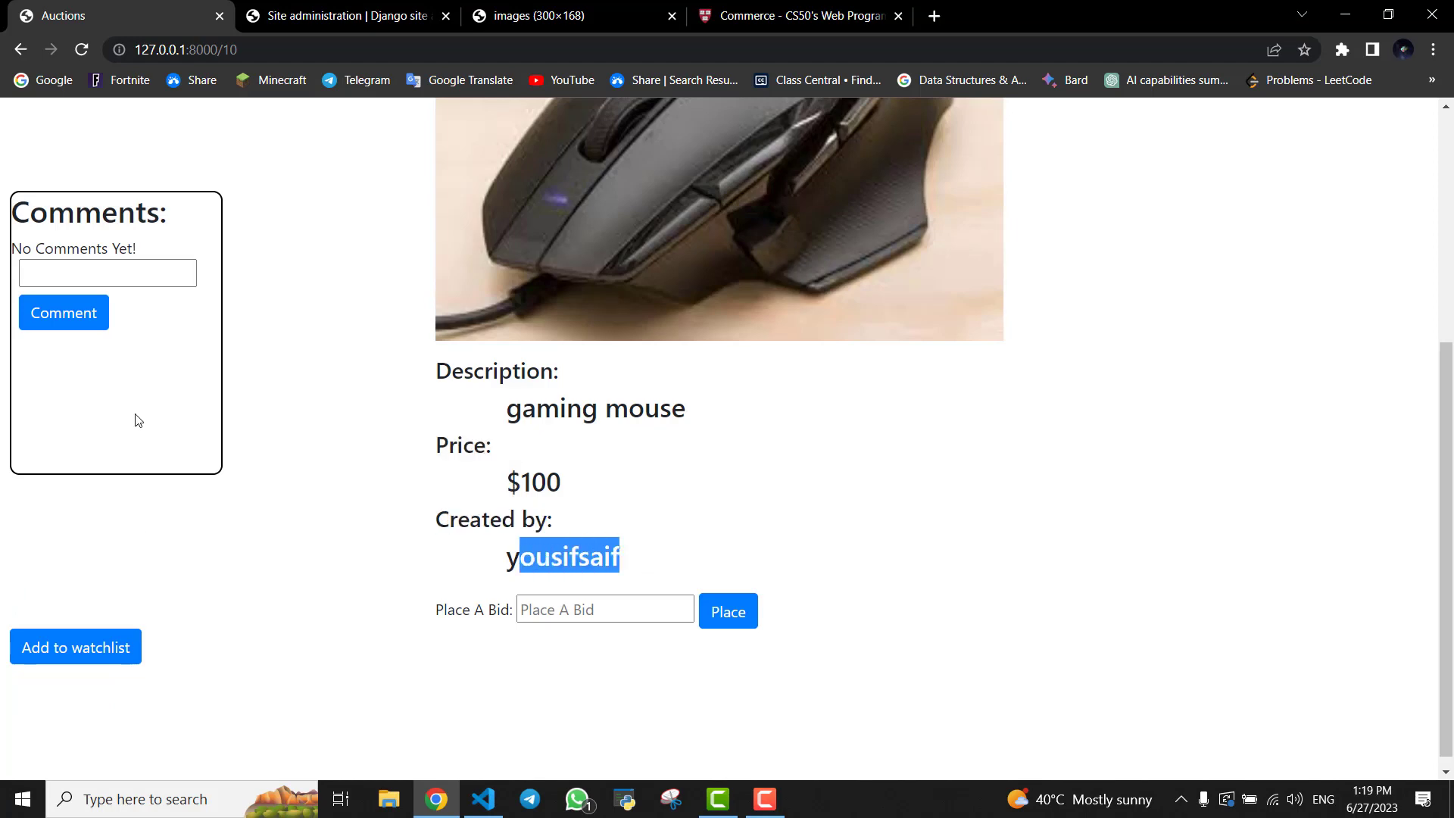
pyautogui.click(74, 656)
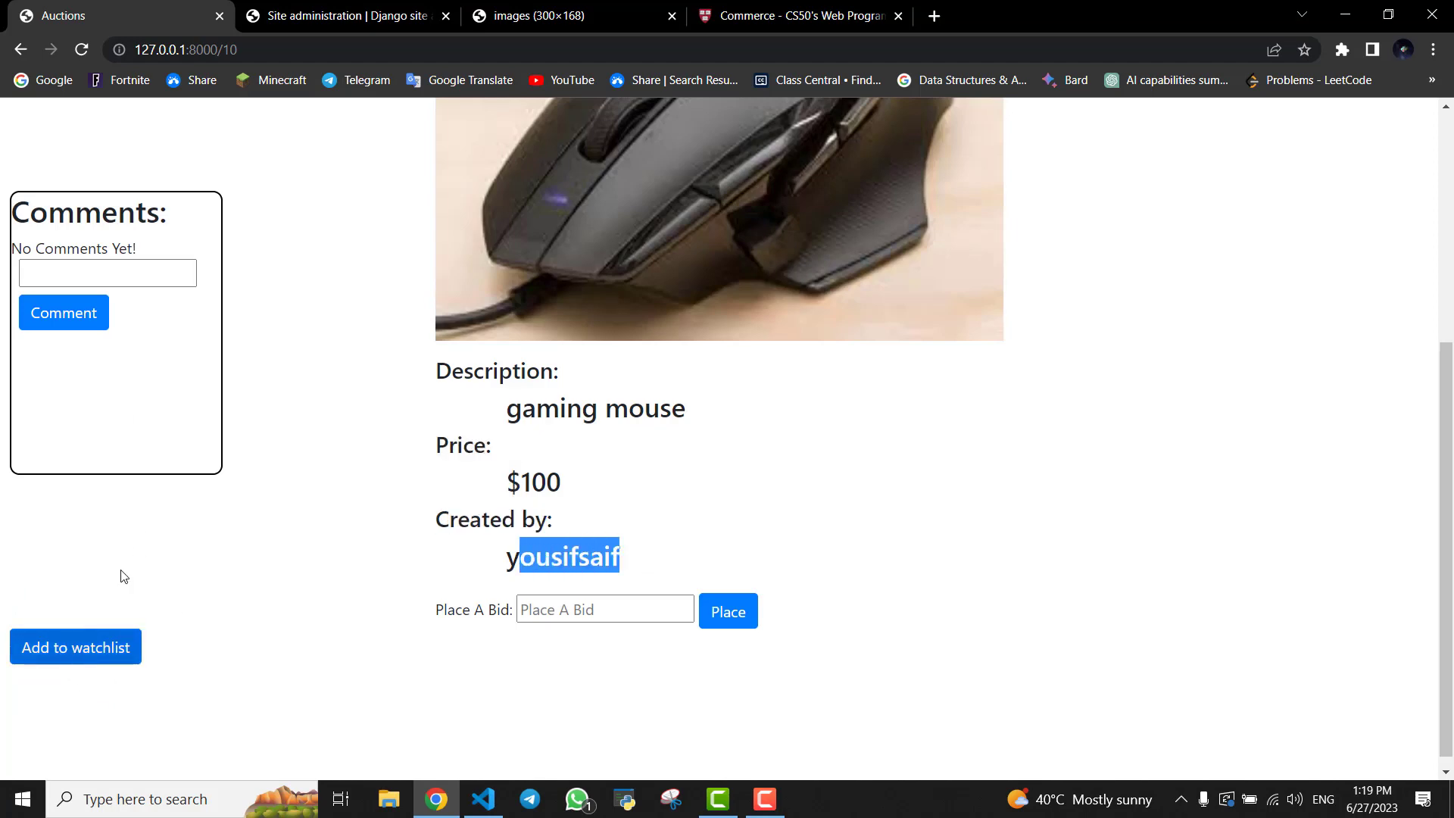
pyautogui.scroll(3, 124, 576)
pyautogui.scroll(-3, 123, 578)
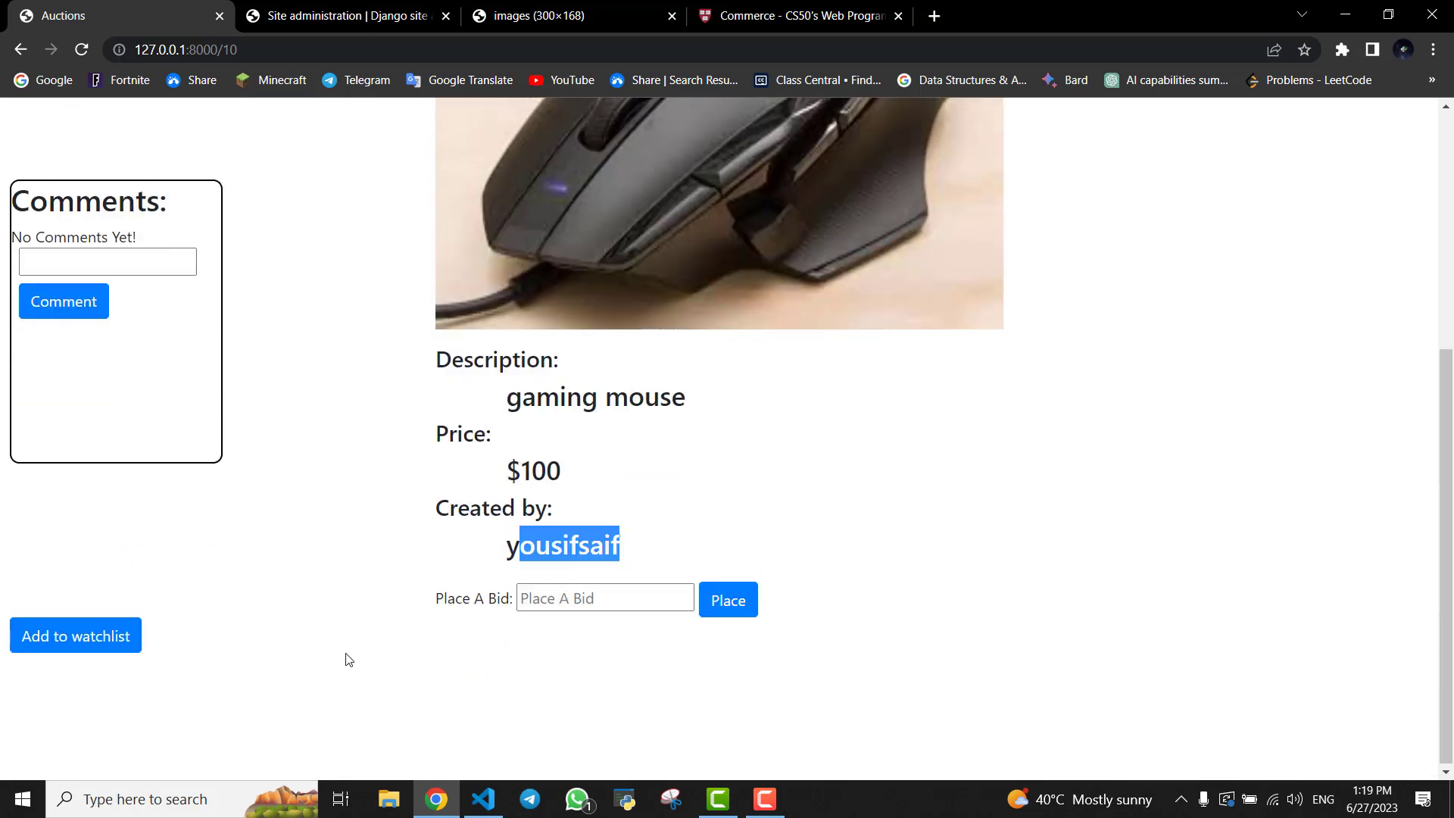
pyautogui.scroll(2, 349, 659)
pyautogui.scroll(-1, 350, 651)
pyautogui.click(464, 594)
pyautogui.scroll(-1, 530, 583)
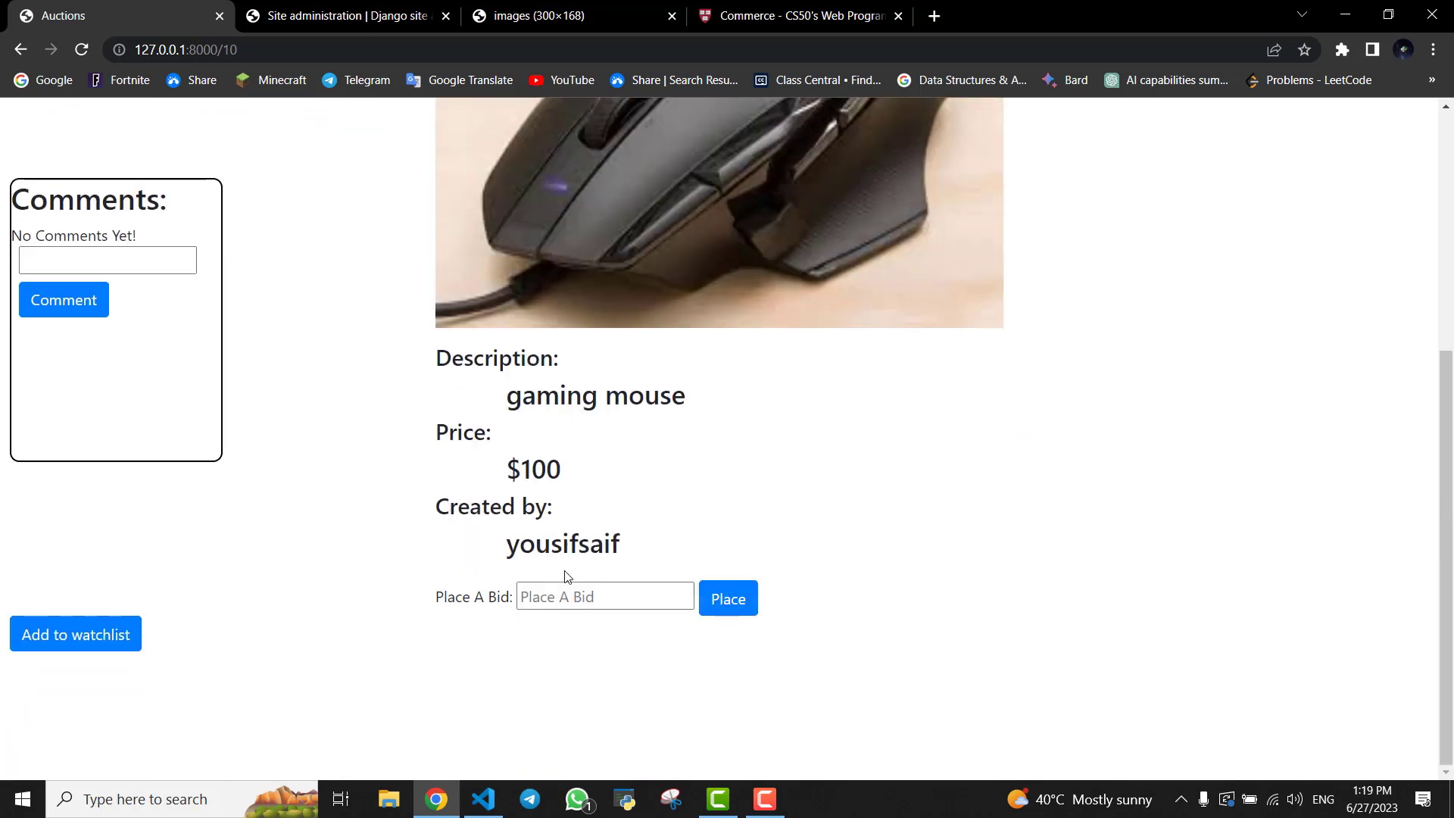
# Step: Try to place a bid of 50 on the mouse listing
pyautogui.click(574, 583)
pyautogui.scroll(1, 786, 583)
pyautogui.scroll(-1, 770, 568)
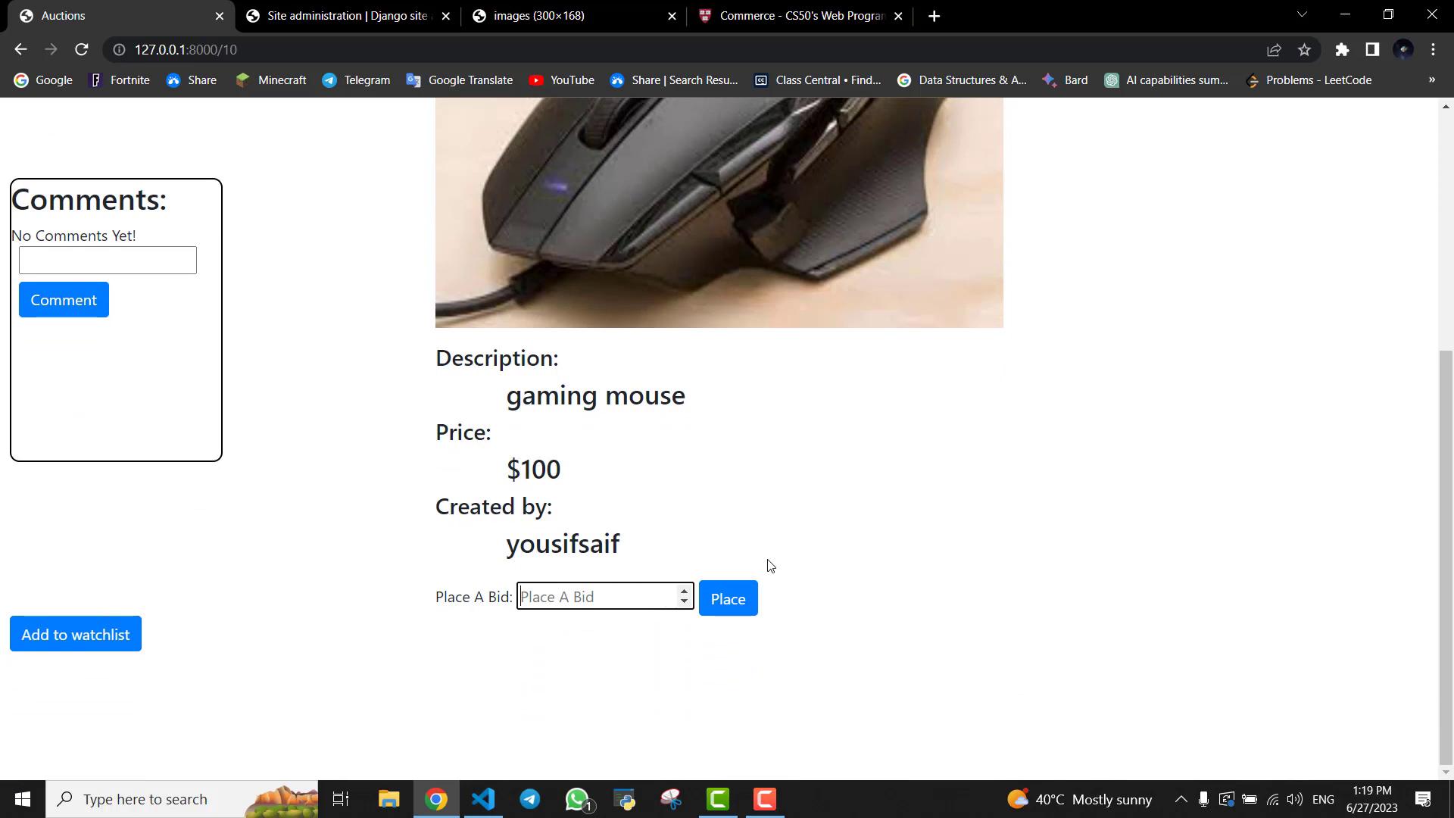
pyautogui.write('50')
pyautogui.click(706, 610)
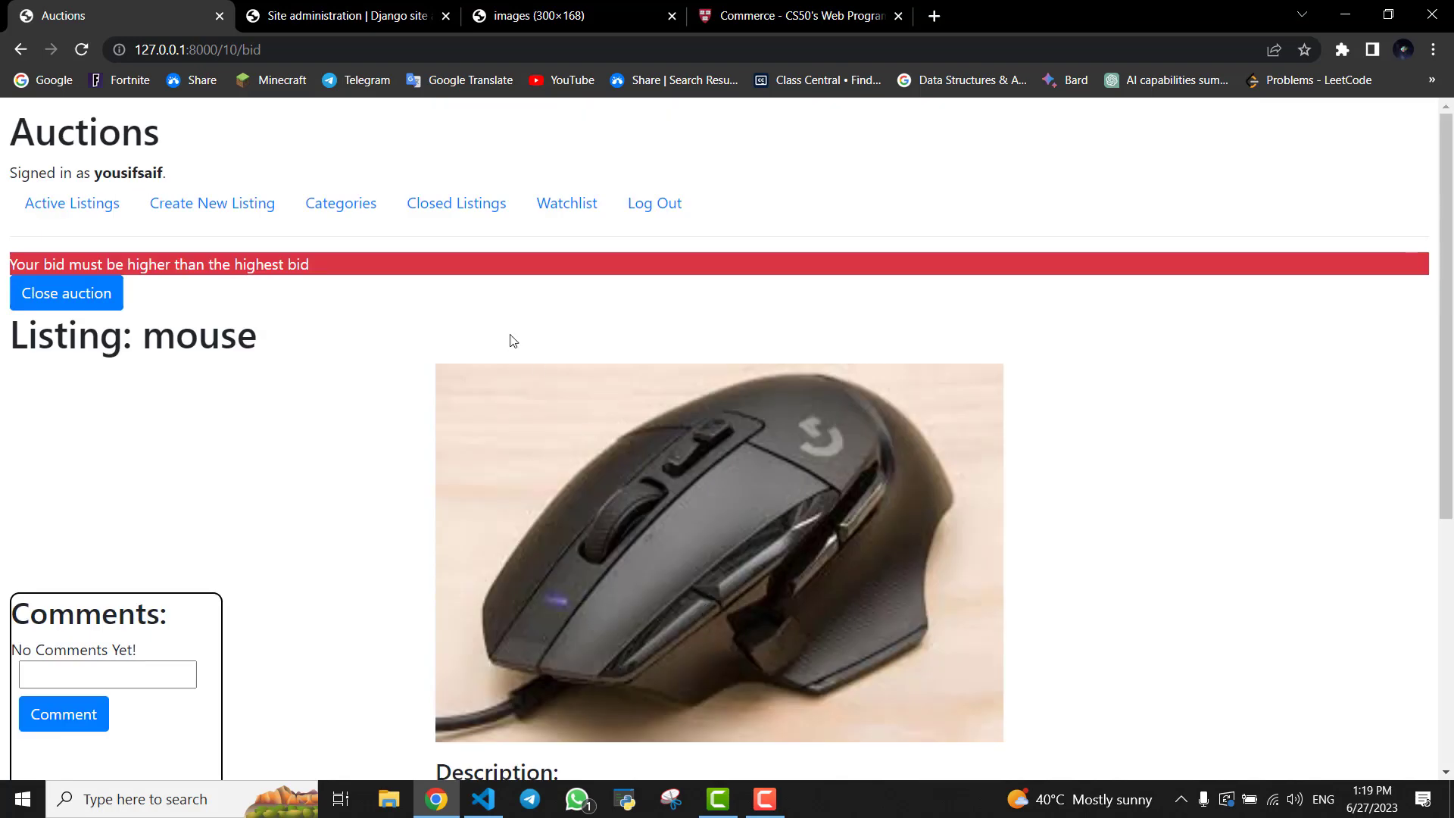
pyautogui.tripleClick(306, 267)
pyautogui.click(362, 264)
# Step: Place a bid of 200 on the mouse listing
pyautogui.scroll(-5, 364, 278)
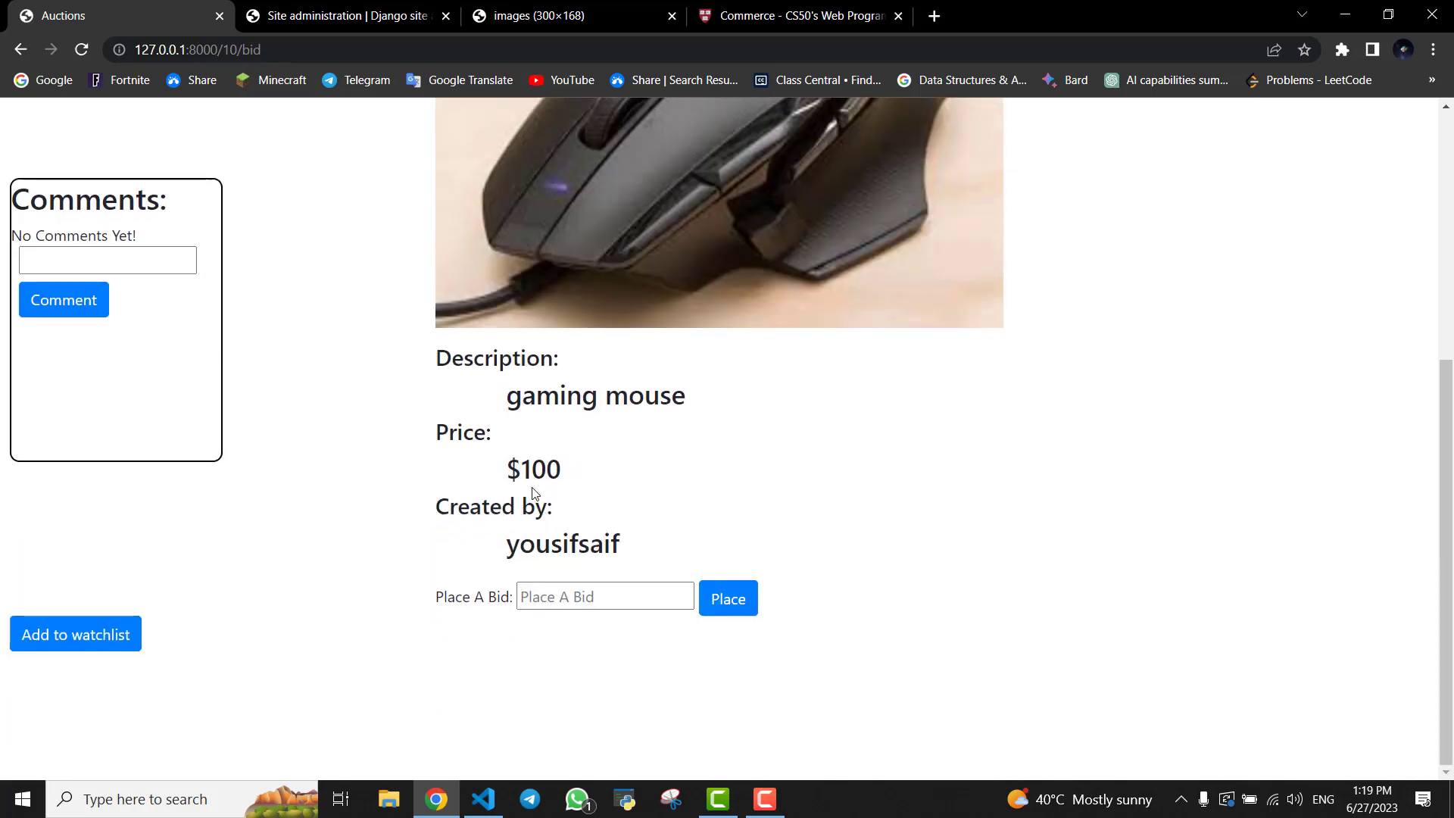
pyautogui.click(548, 595)
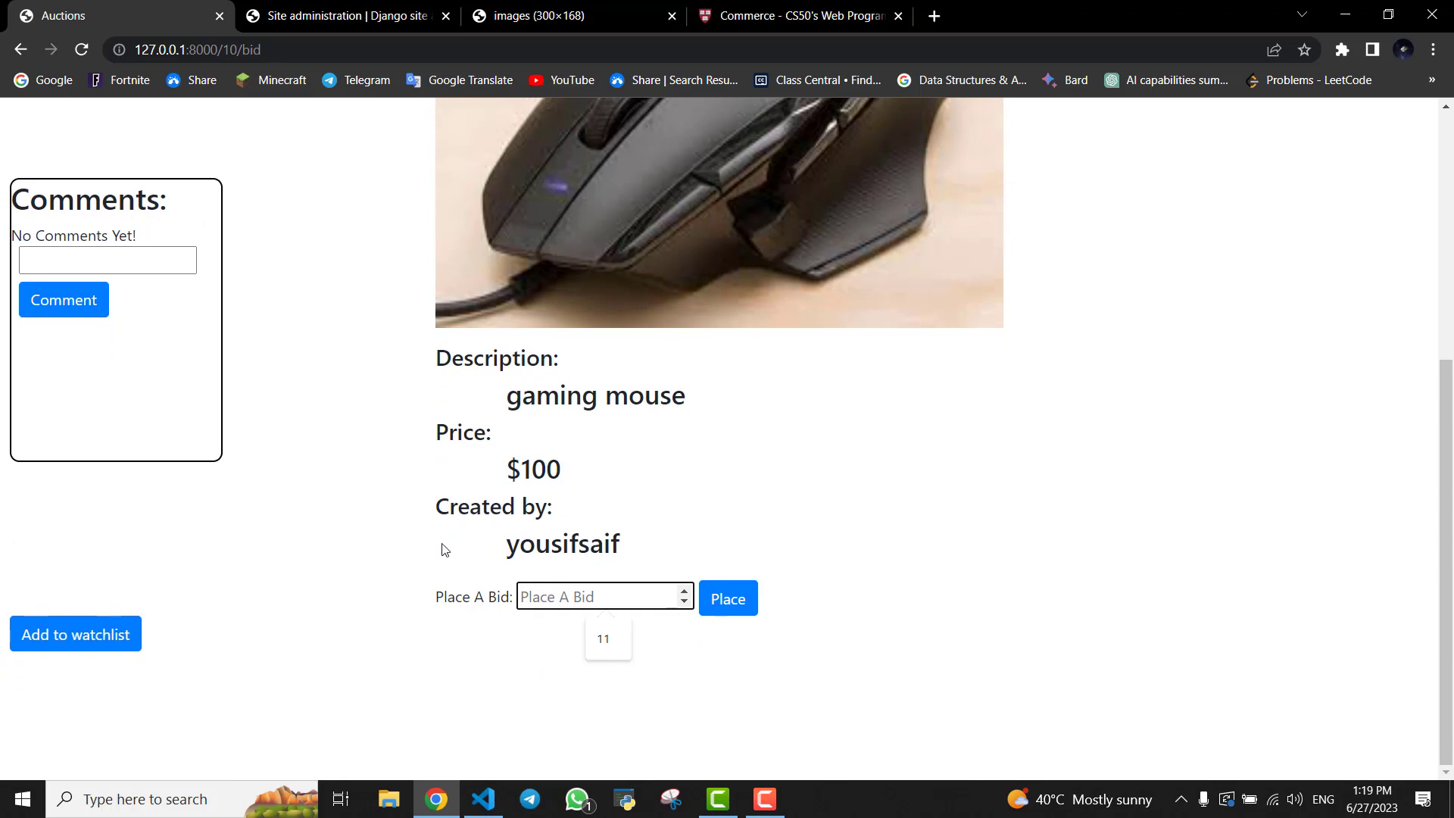
pyautogui.write('200')
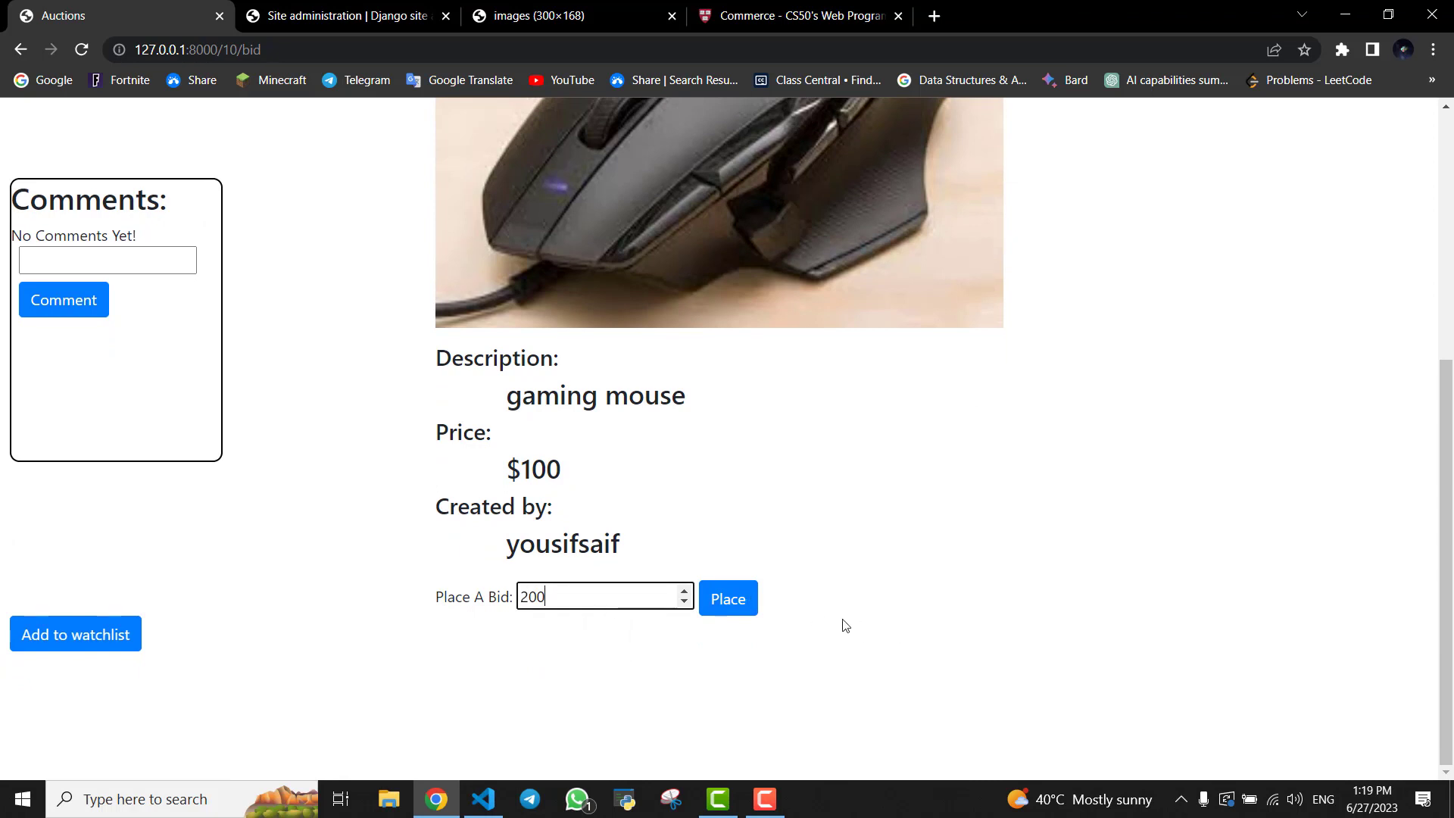
pyautogui.click(728, 598)
pyautogui.moveTo(317, 275); pyautogui.dragTo(30, 269)
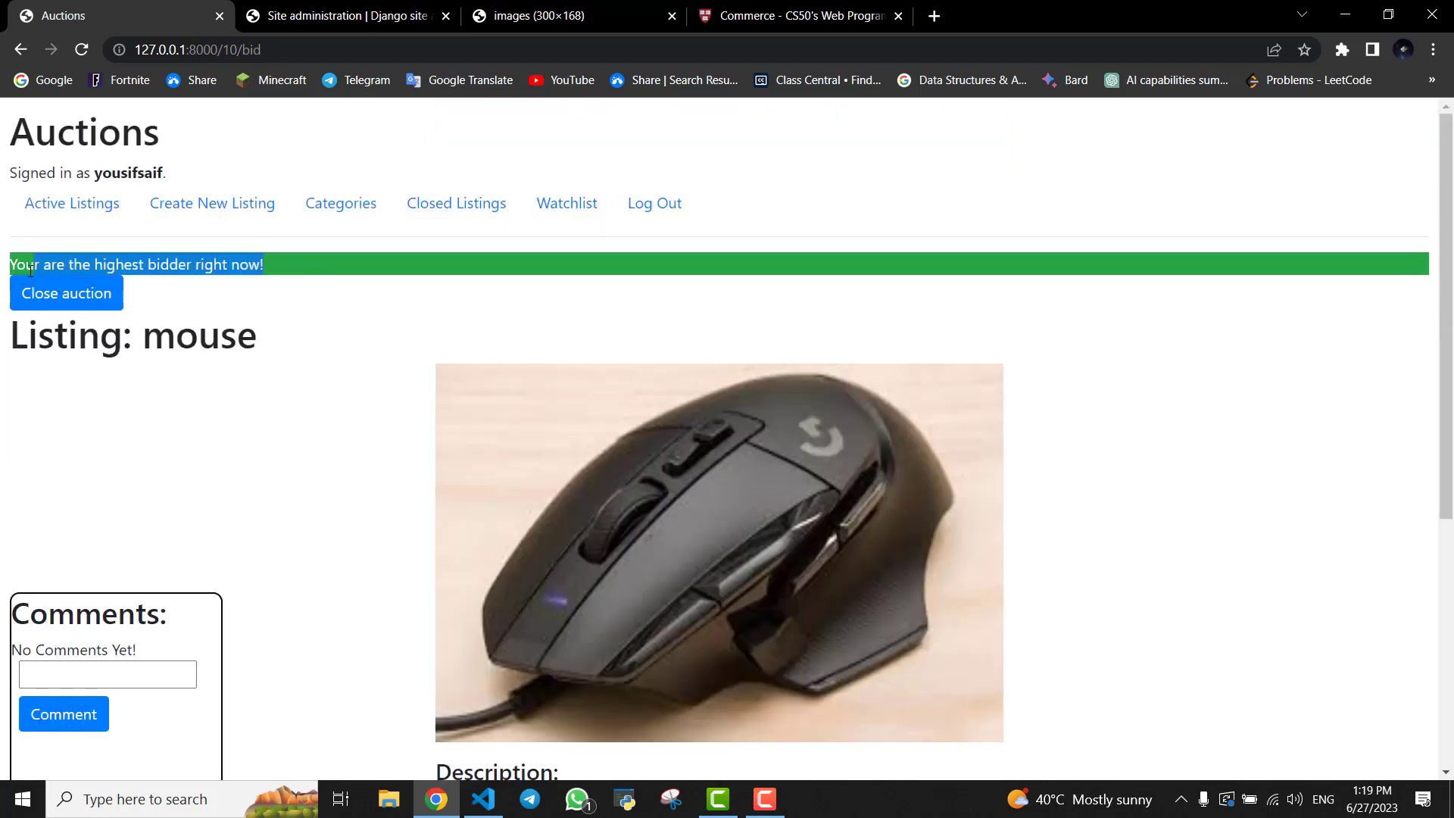
pyautogui.click(240, 292)
# Step: Post the comment "hello" on the mouse listing
pyautogui.scroll(-5, 315, 343)
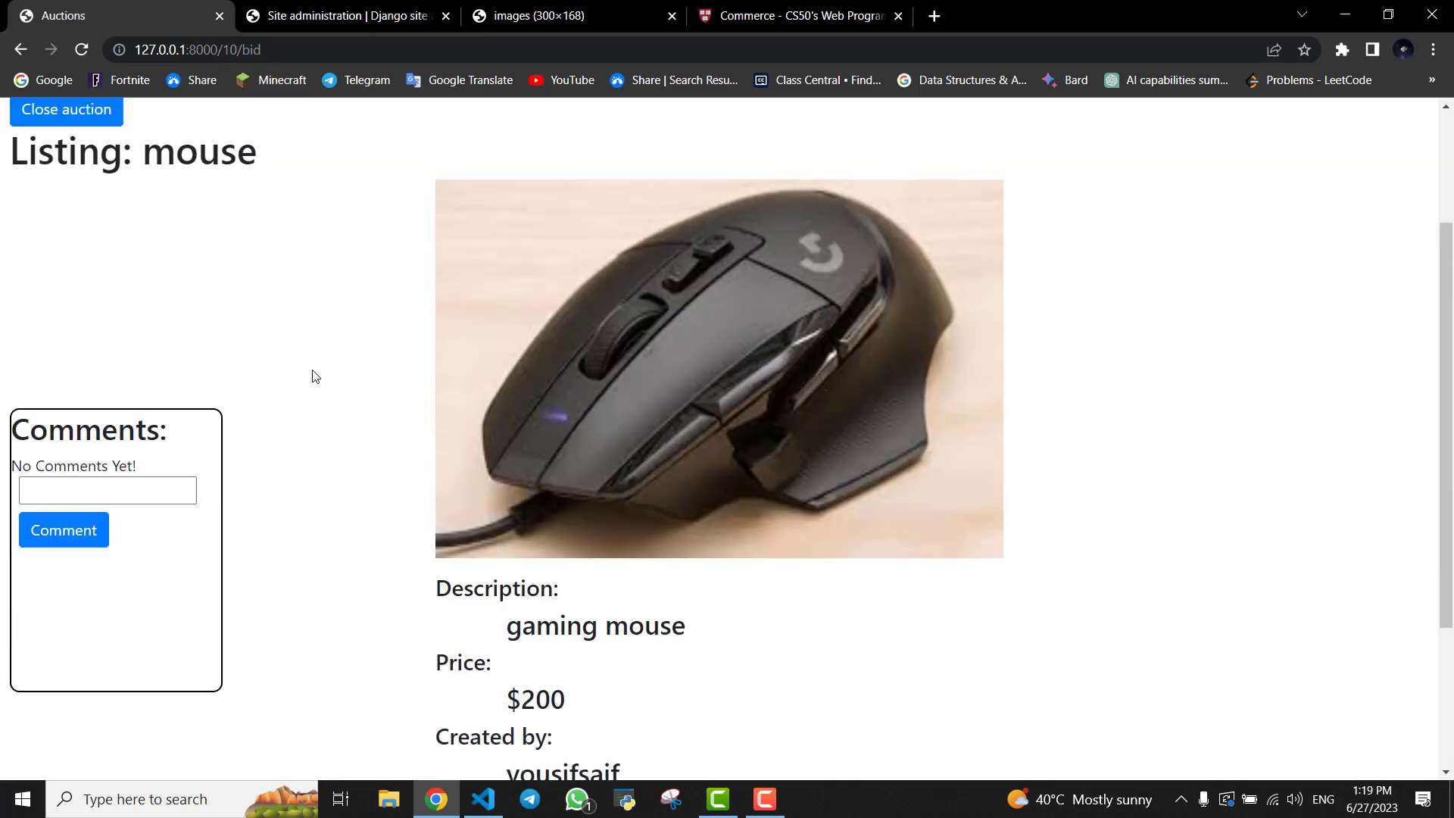
pyautogui.scroll(5, 185, 515)
pyautogui.scroll(-3, 185, 440)
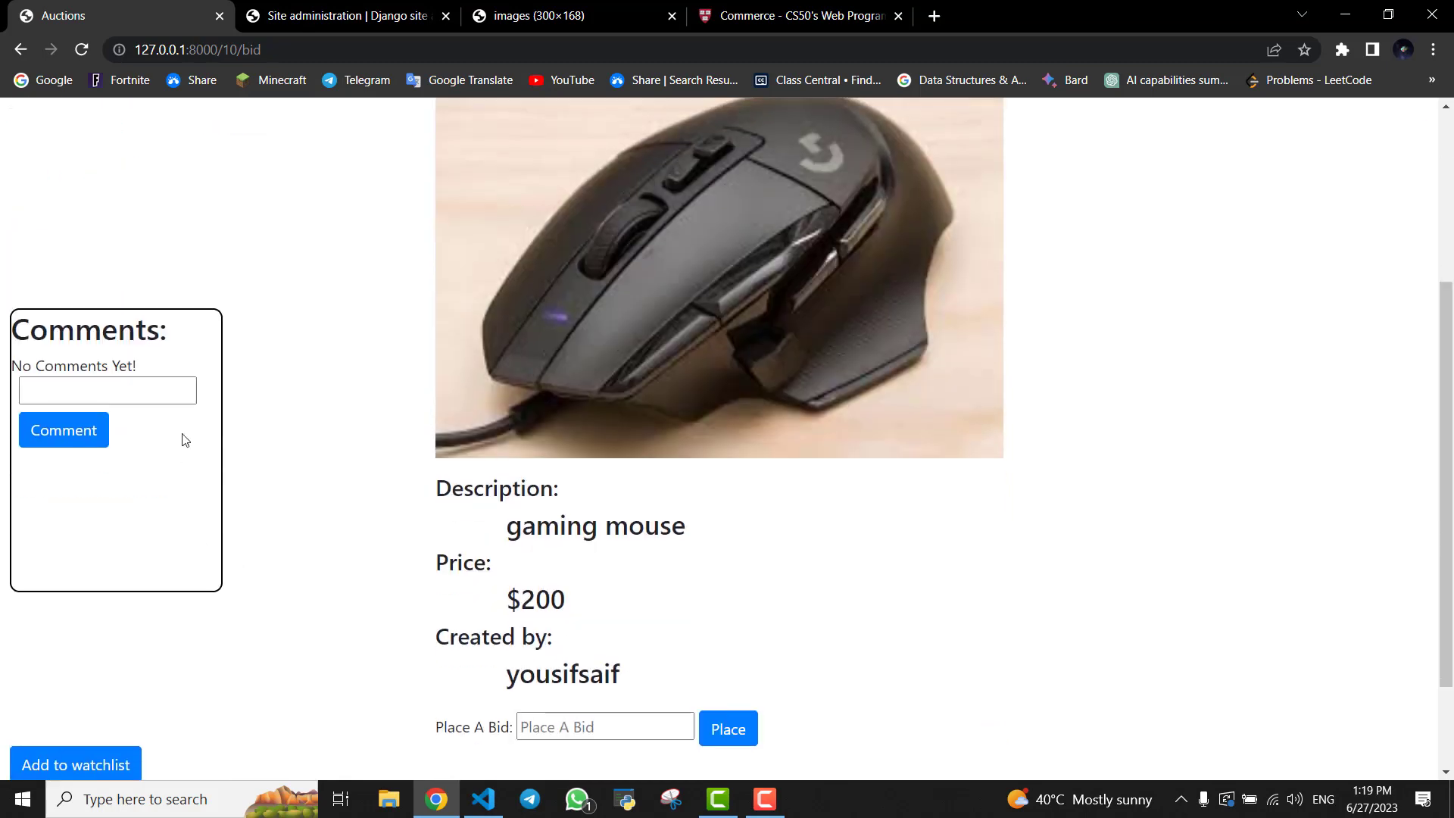
pyautogui.click(191, 394)
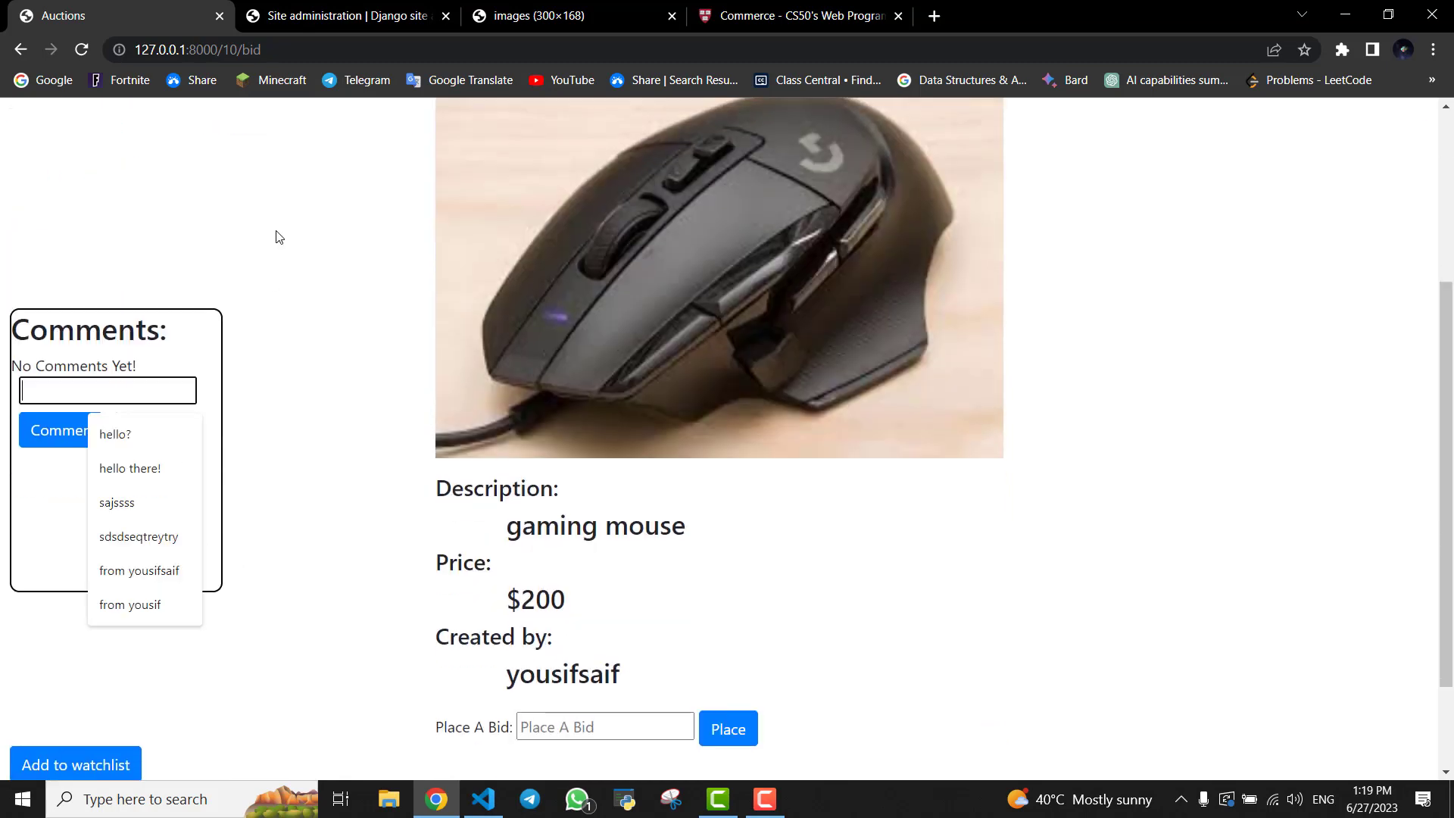
pyautogui.write('hello')
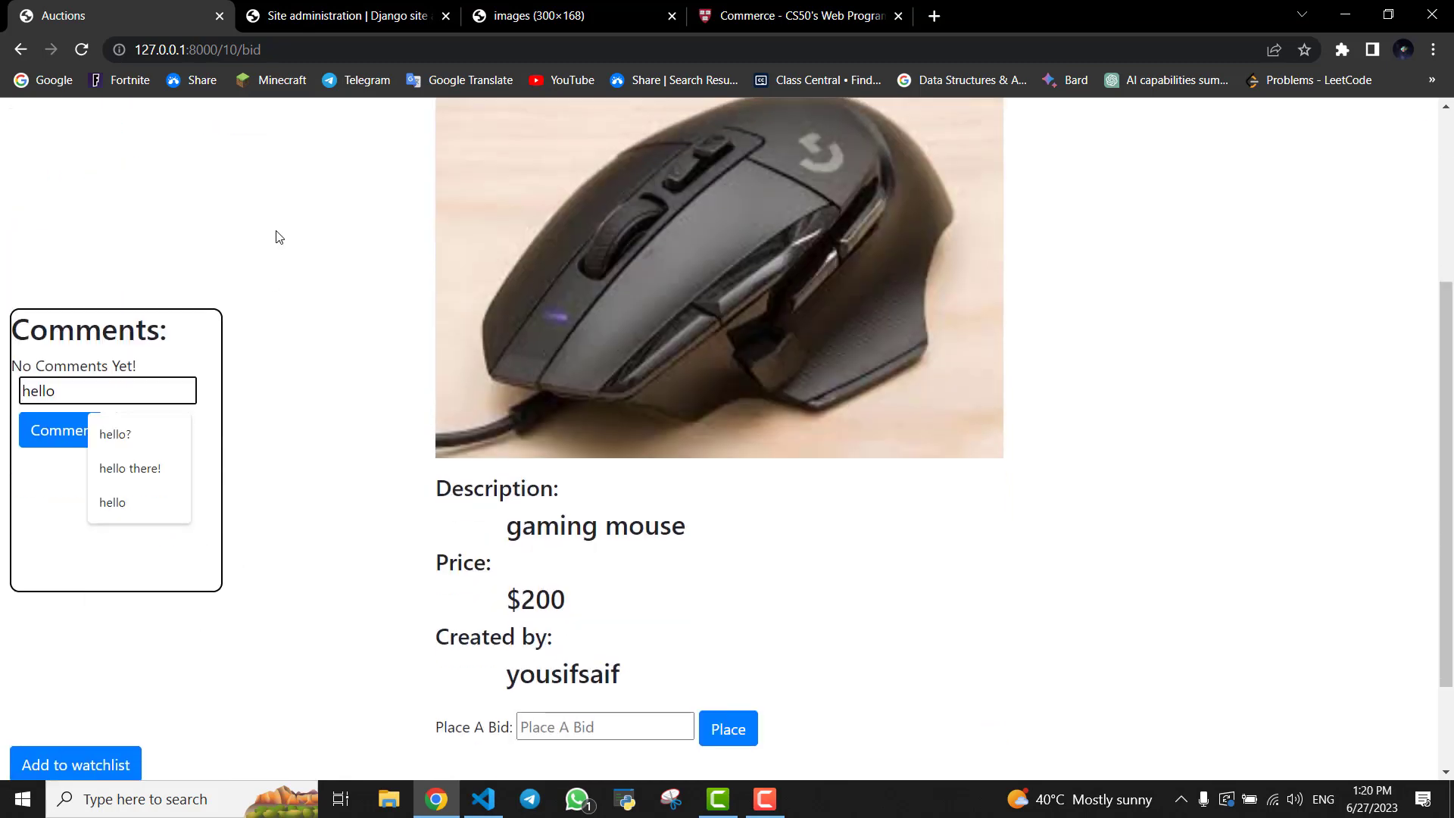
pyautogui.click(68, 424)
pyautogui.scroll(-3, 155, 403)
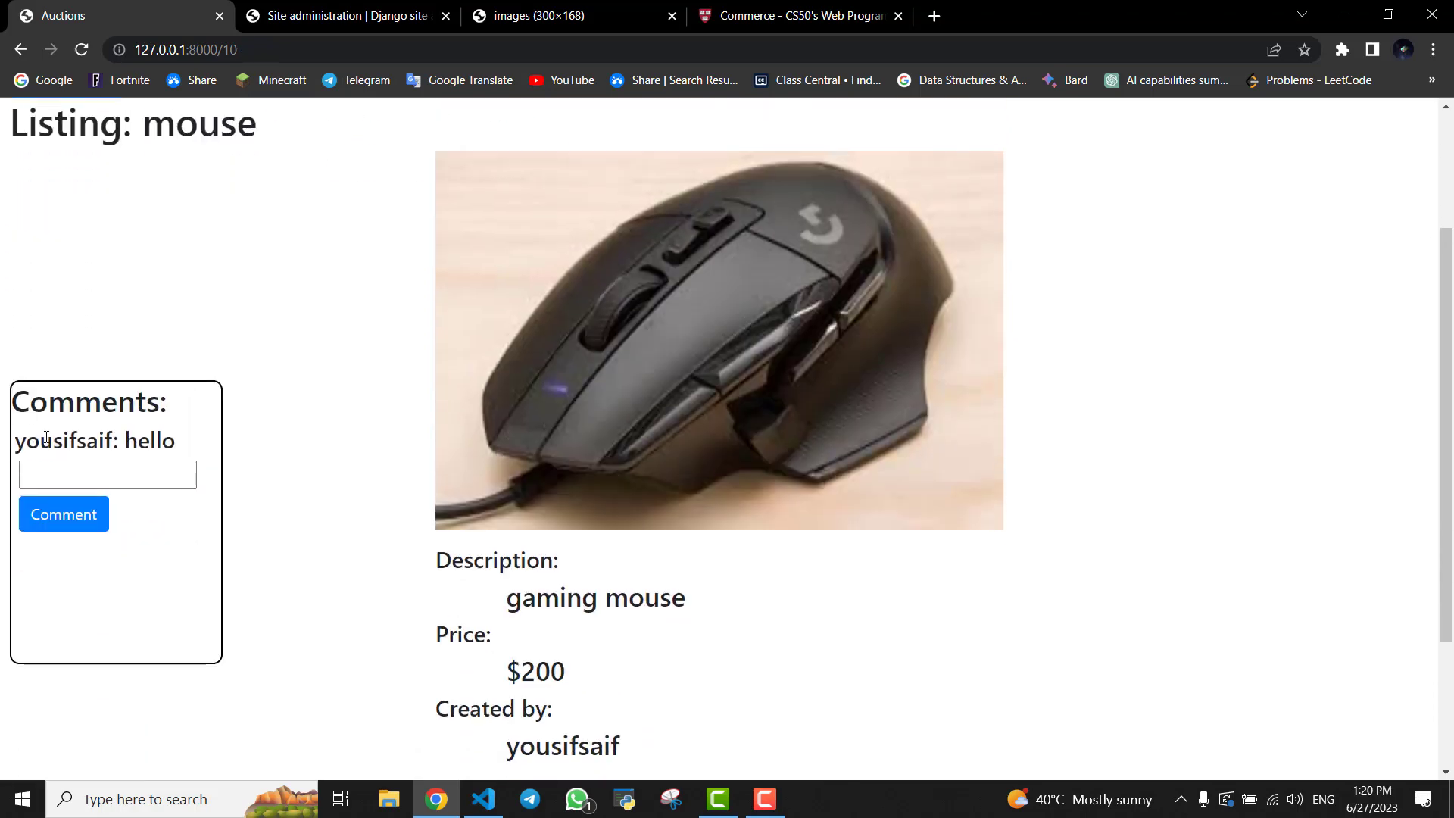
pyautogui.moveTo(4, 454); pyautogui.dragTo(171, 452)
pyautogui.click(257, 454)
# Step: Add the mouse listing to the watchlist and return to the active listings
pyautogui.scroll(-2, 257, 392)
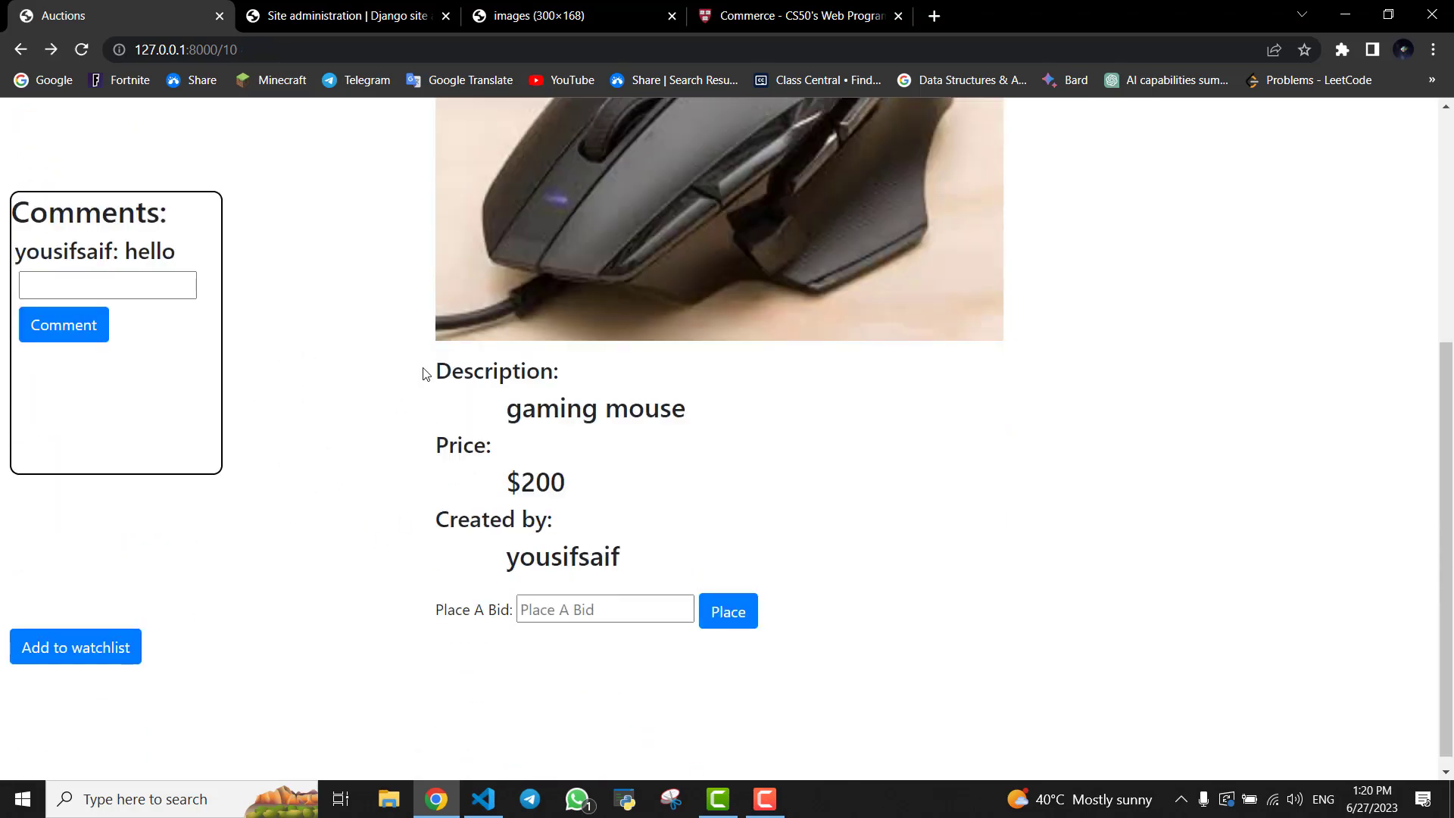
pyautogui.click(130, 653)
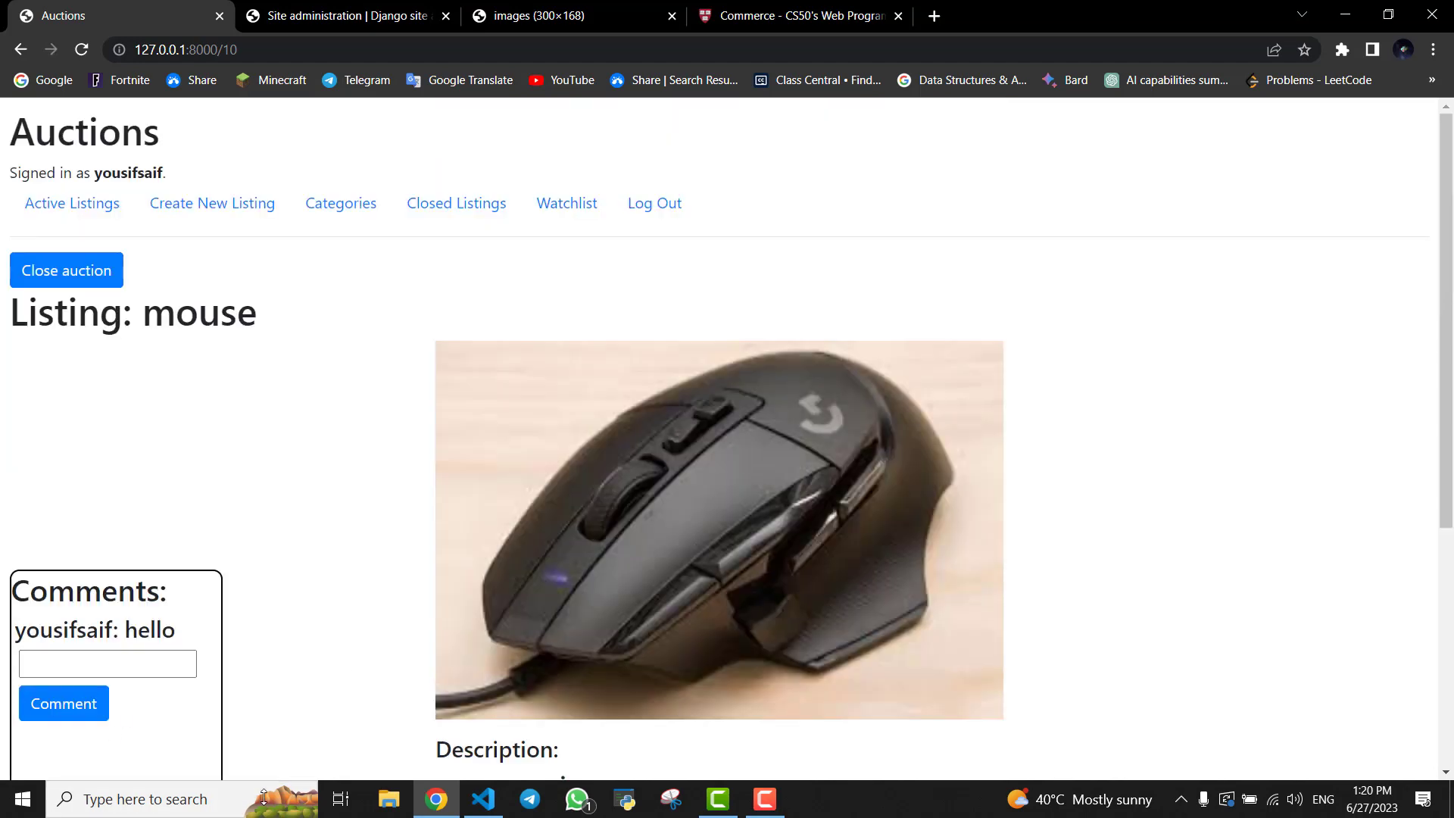
pyautogui.click(65, 203)
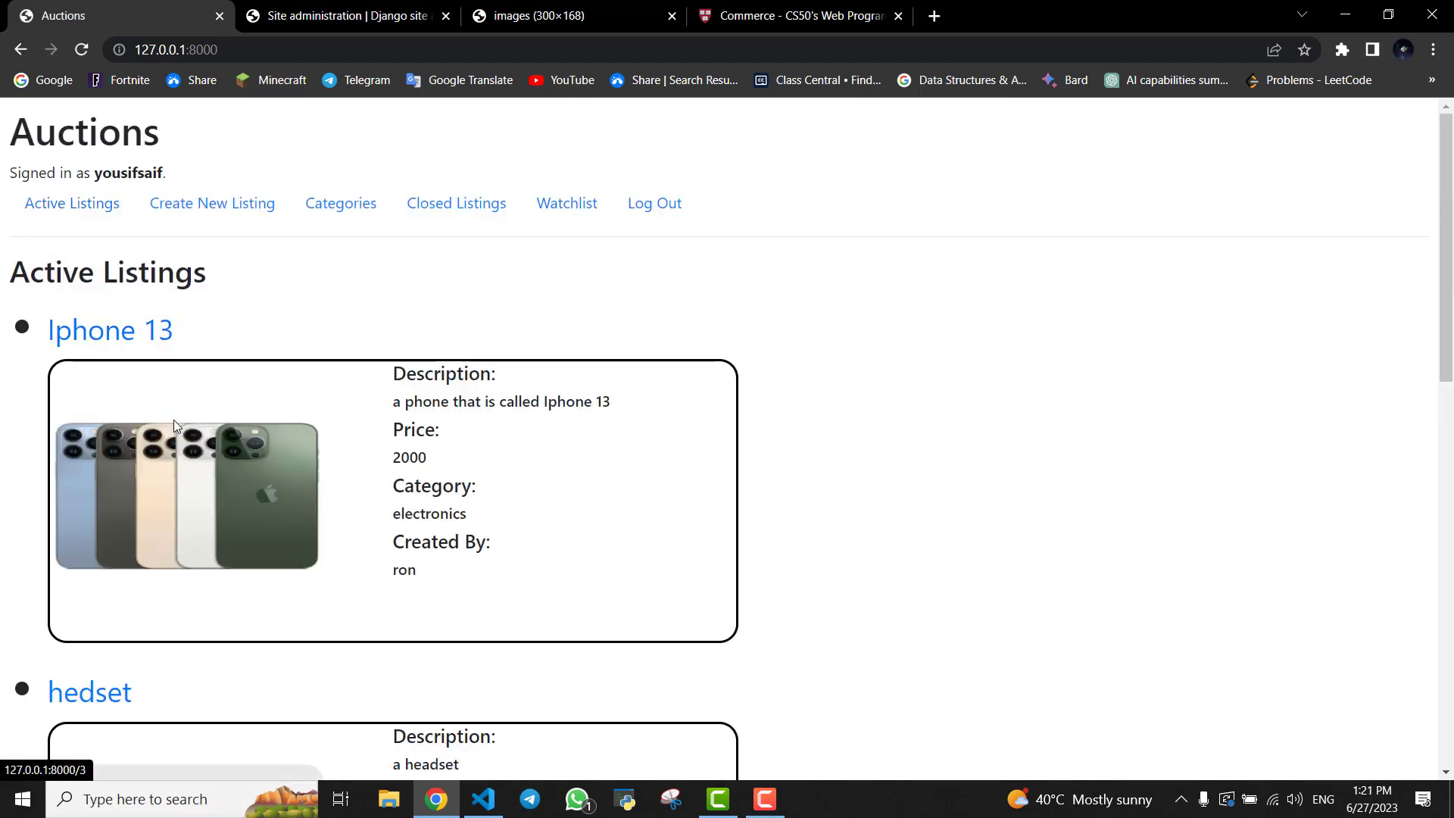
# Step: Open the Iphone 13 listing and check its comments, details and watchlist option
pyautogui.scroll(-4, 174, 420)
pyautogui.scroll(3, 147, 408)
pyautogui.click(136, 247)
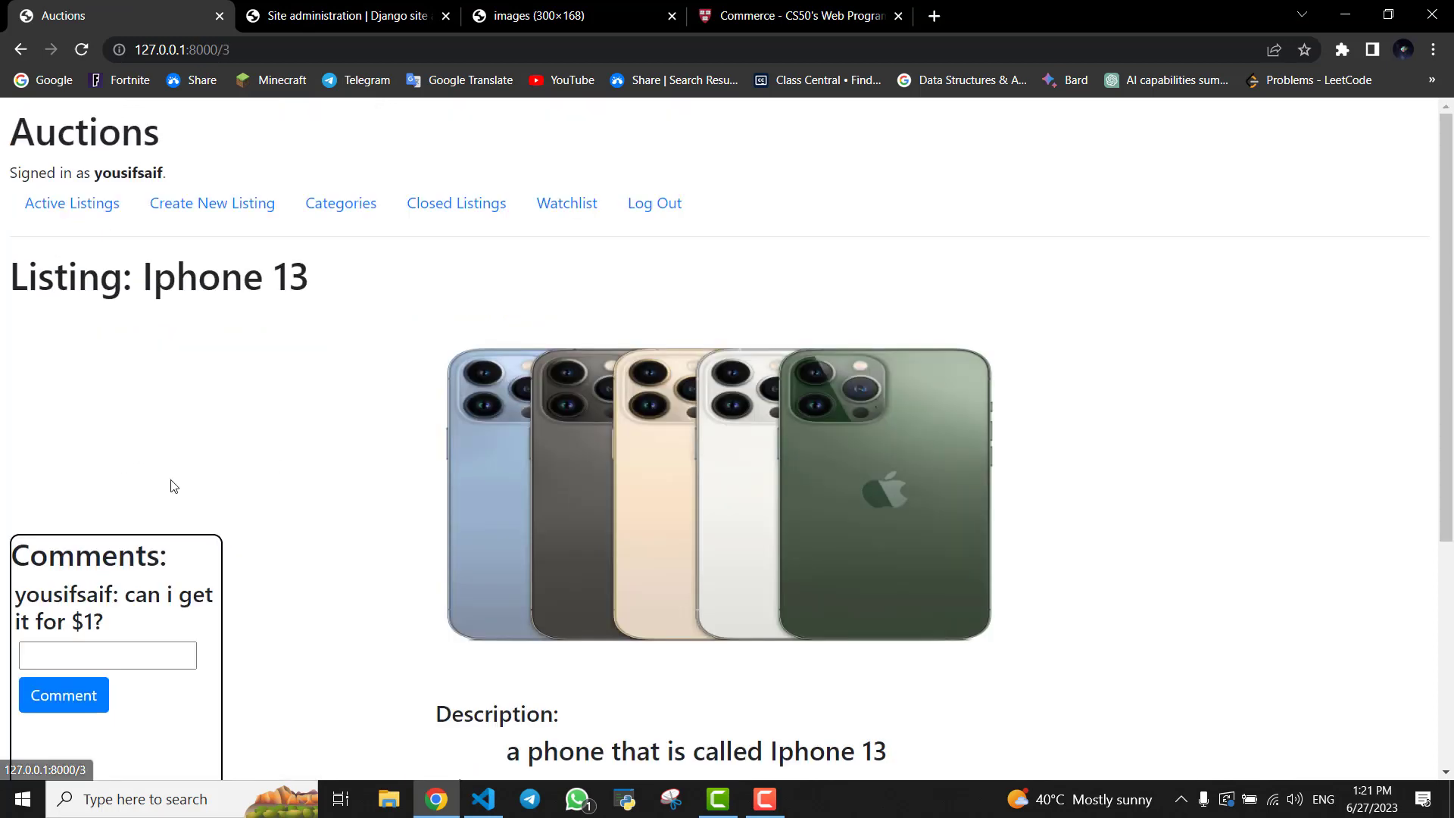
pyautogui.scroll(-4, 158, 681)
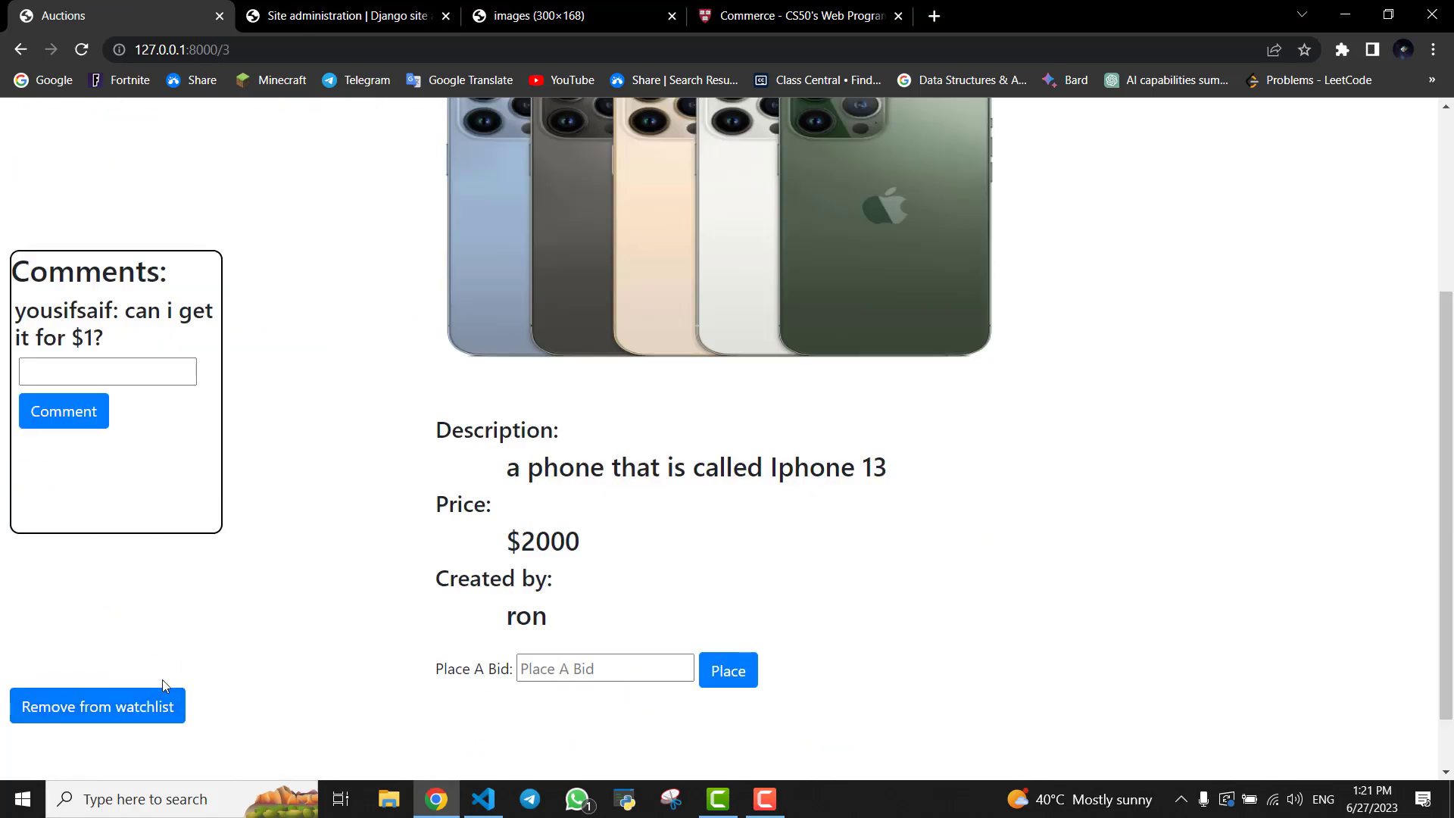
pyautogui.scroll(-1, 121, 605)
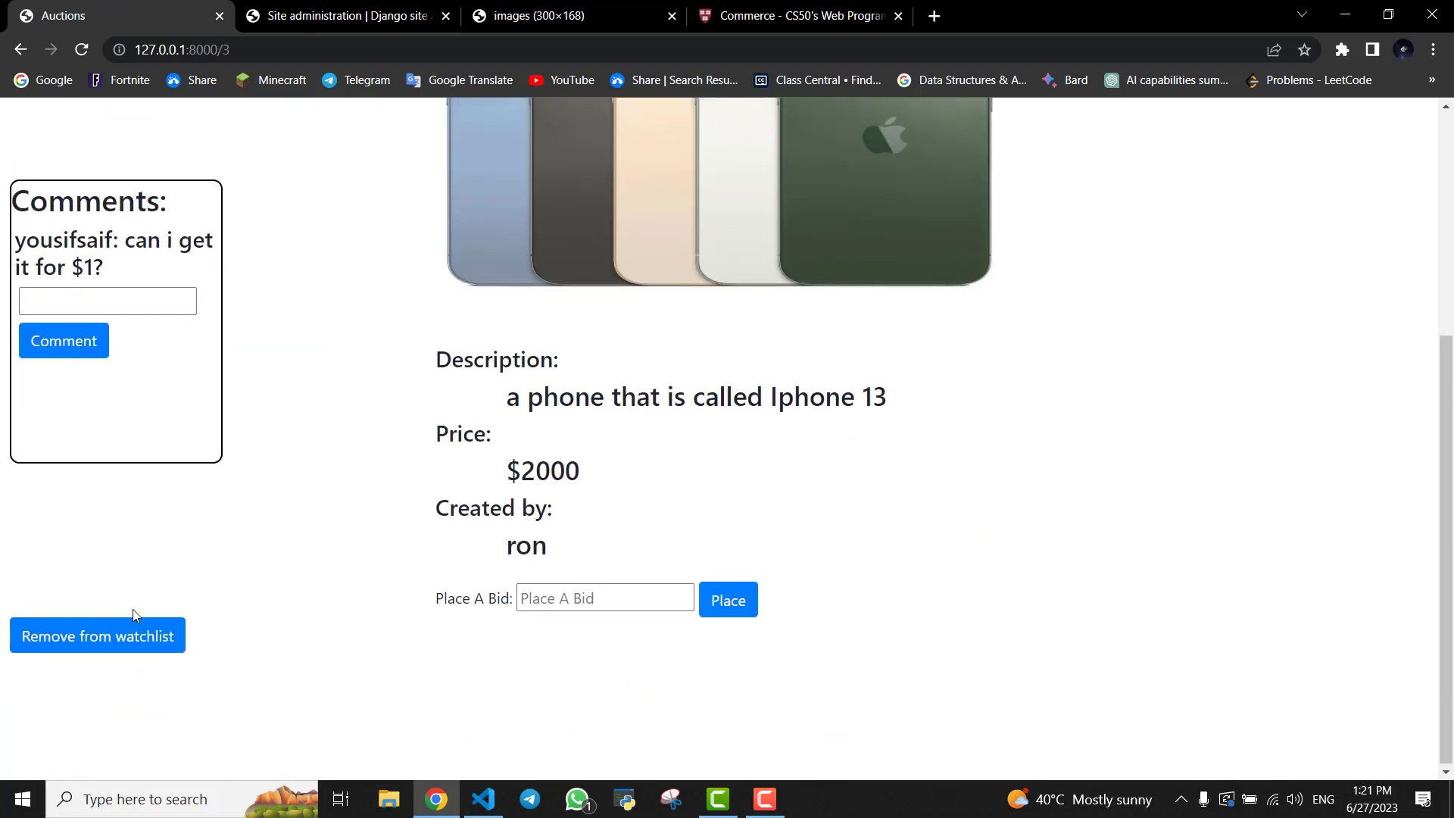
pyautogui.scroll(5, 134, 606)
# Step: Open the hedset listing from the active listings and look over its page
pyautogui.click(30, 201)
pyautogui.scroll(-6, 81, 366)
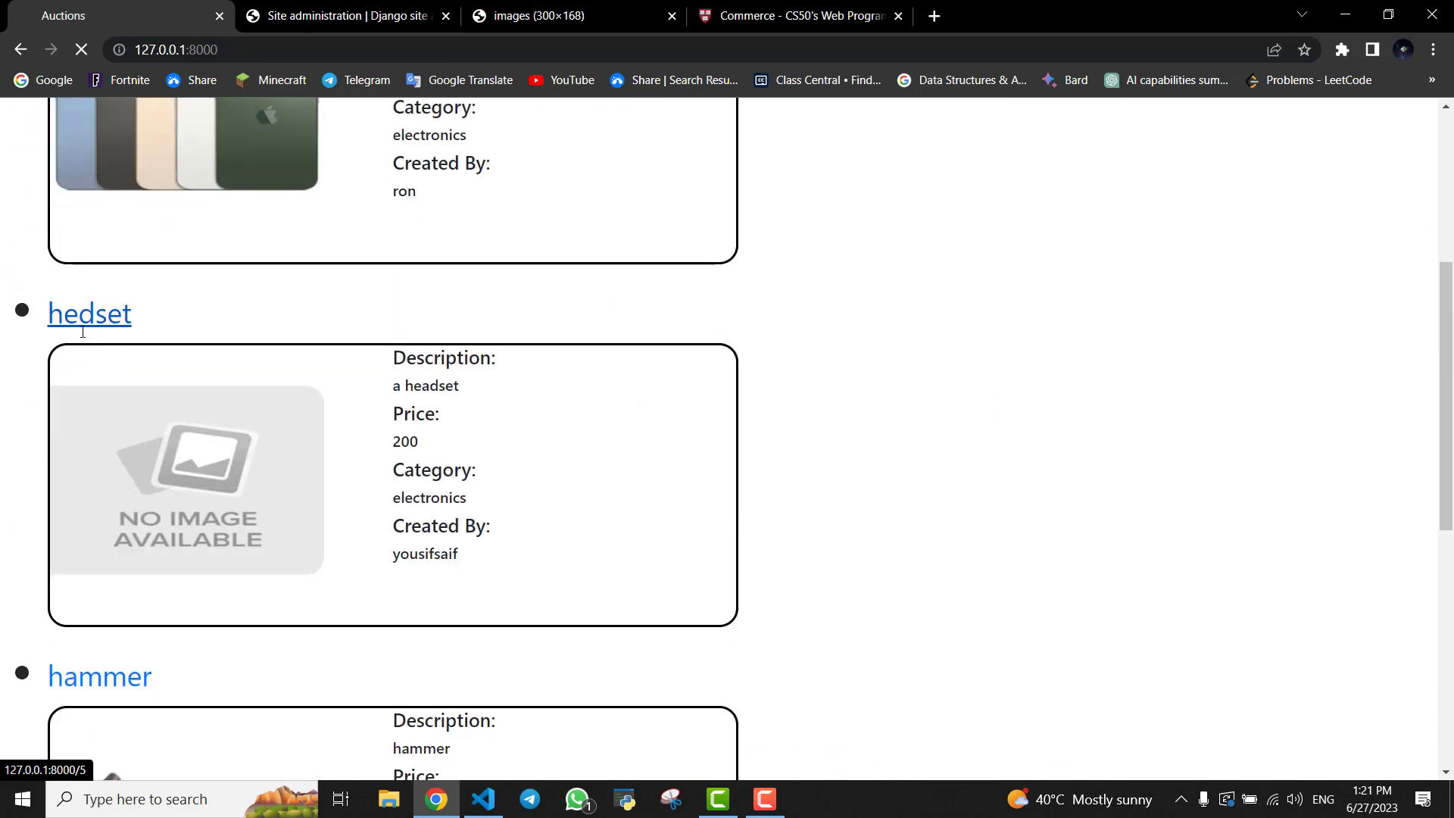
pyautogui.click(83, 332)
pyautogui.scroll(-5, 88, 645)
pyautogui.scroll(5, 299, 636)
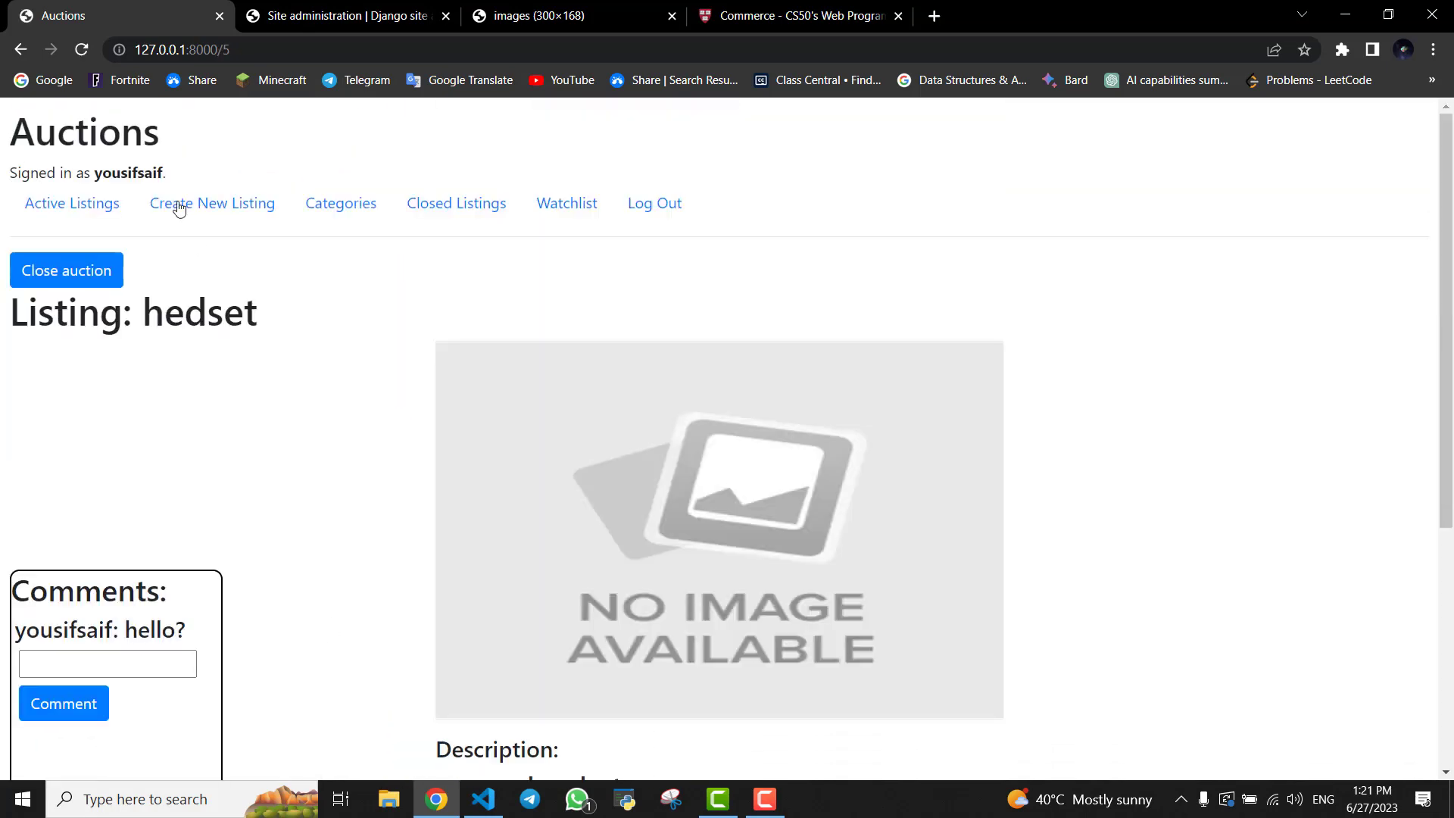
# Step: Look through all active listings, and open the watchlist to review the listings saved in it
pyautogui.click(42, 204)
pyautogui.scroll(-6, 98, 299)
pyautogui.scroll(6, 253, 201)
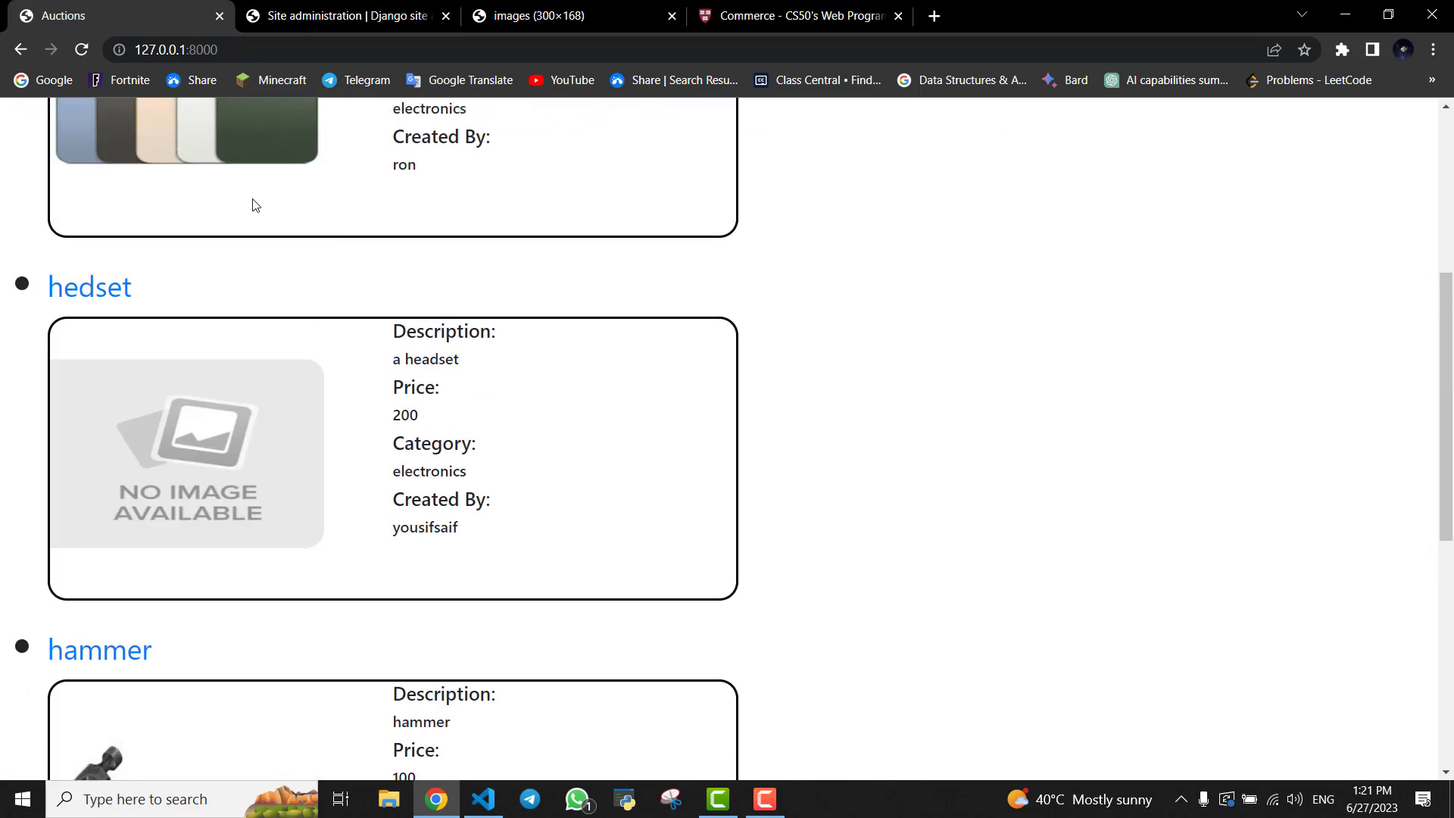
pyautogui.click(566, 176)
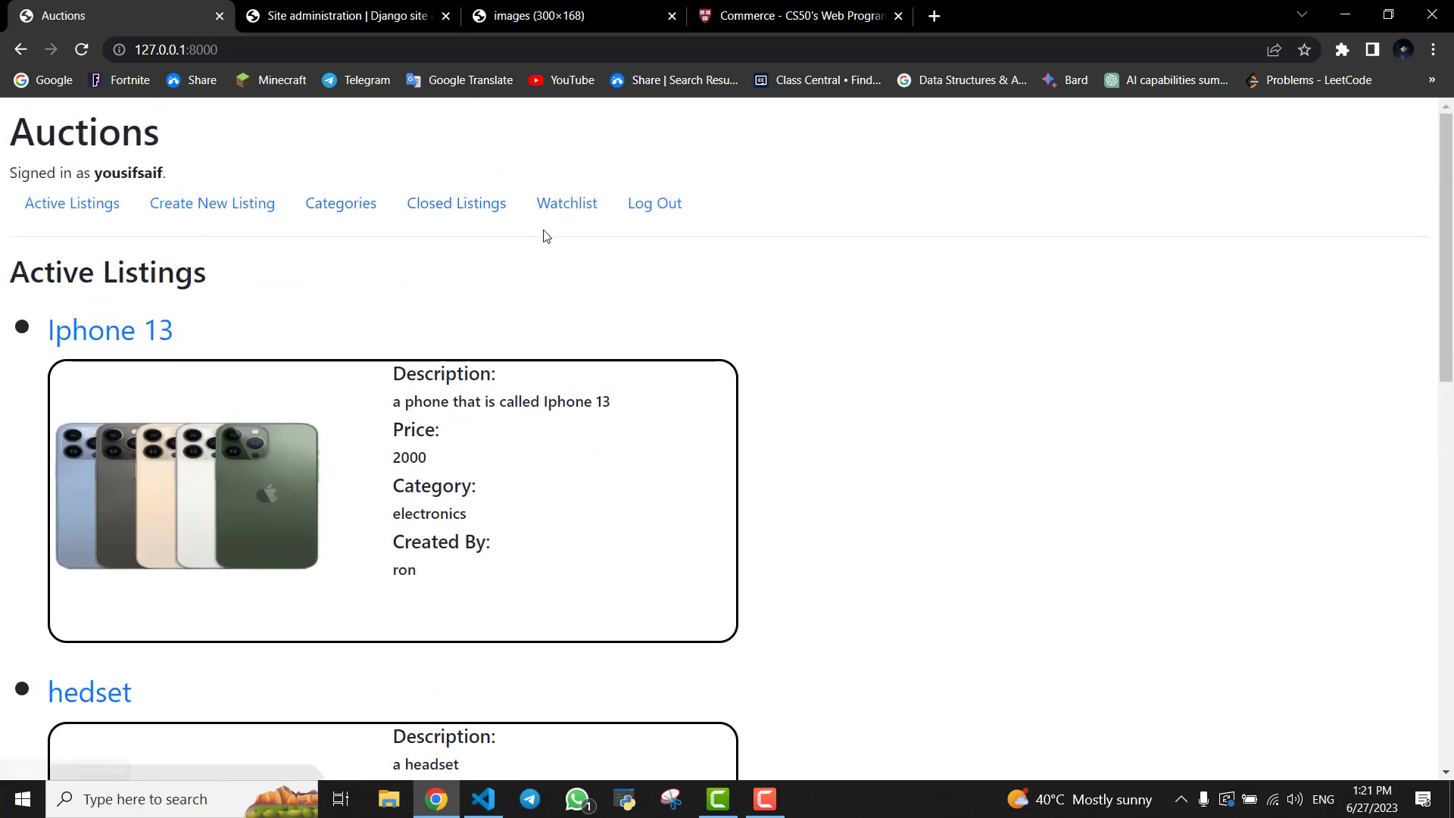
pyautogui.scroll(-8, 383, 376)
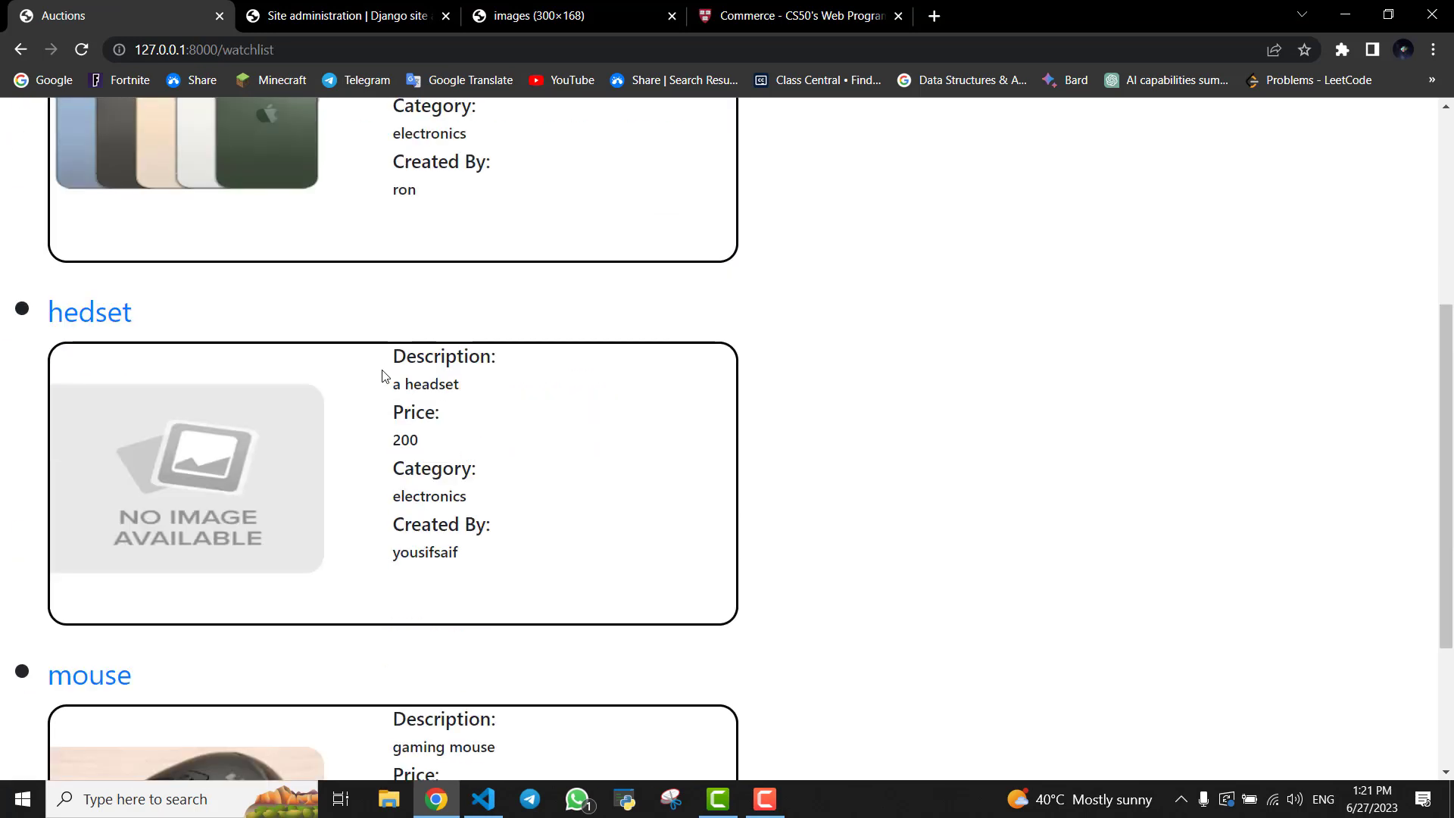
pyautogui.scroll(8, 327, 603)
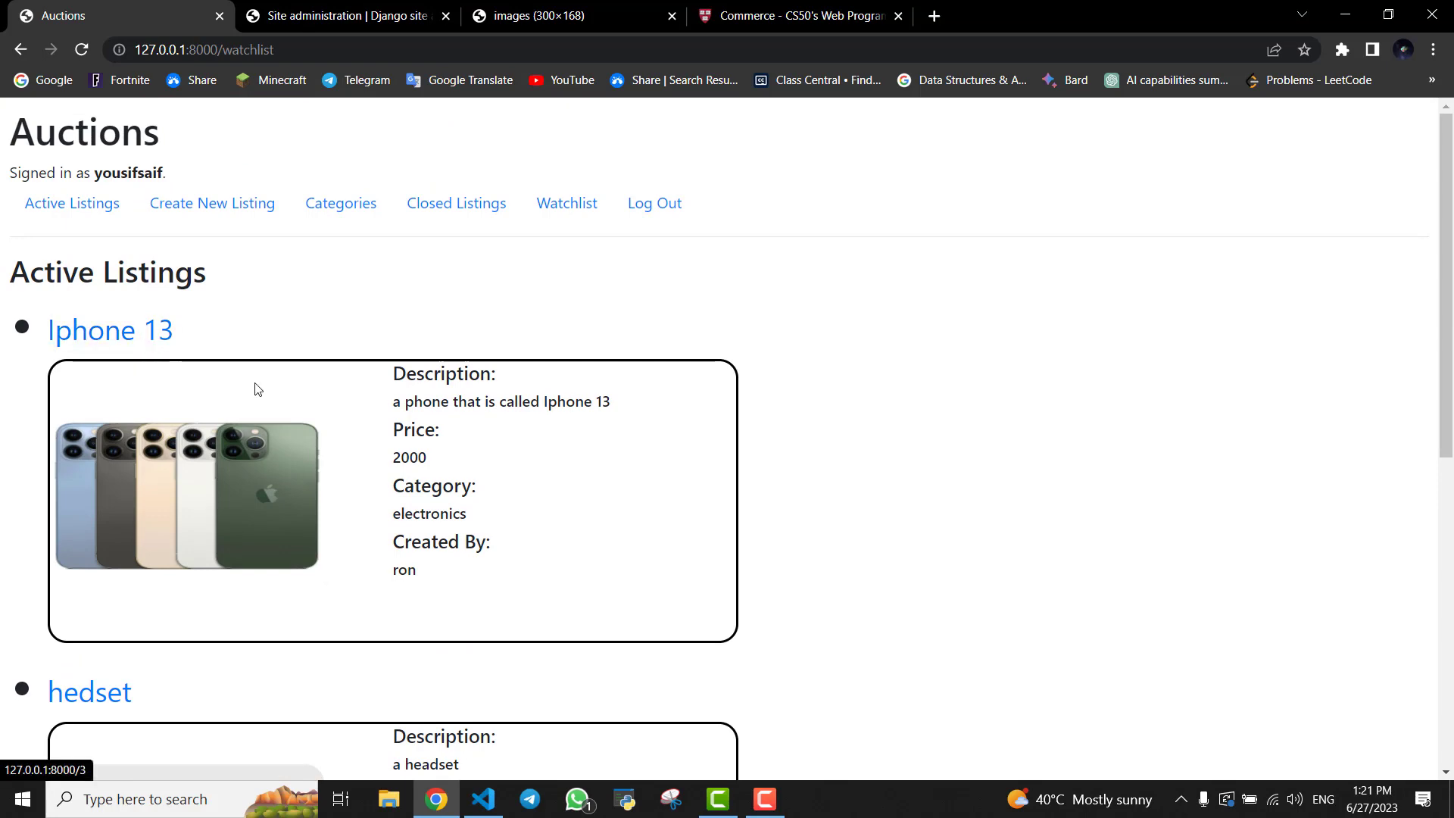
# Step: Remove the Iphone 13 listing from the watchlist and review the listings still saved in the watchlist
pyautogui.click(151, 333)
pyautogui.scroll(-5, 125, 598)
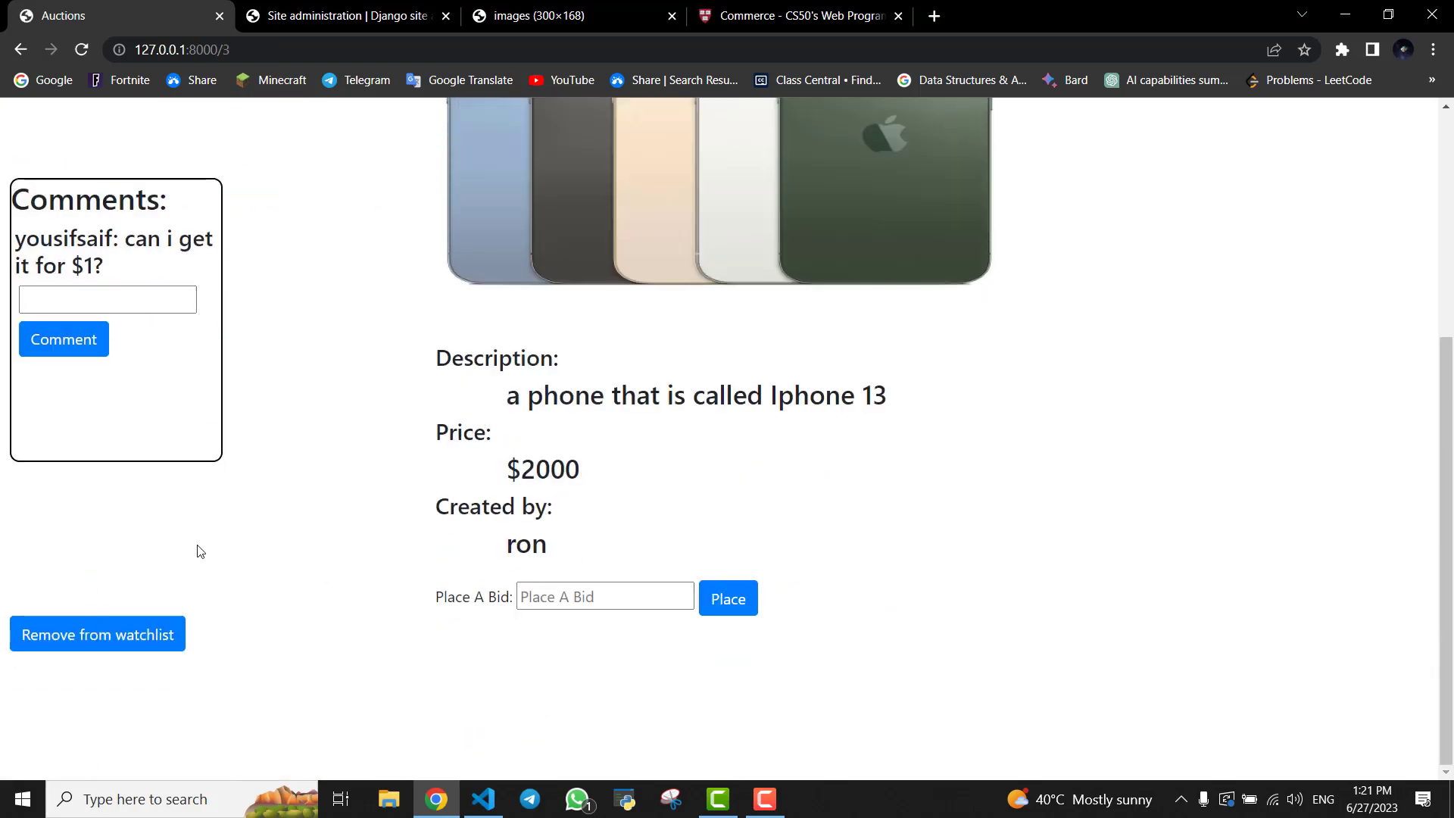
pyautogui.click(150, 621)
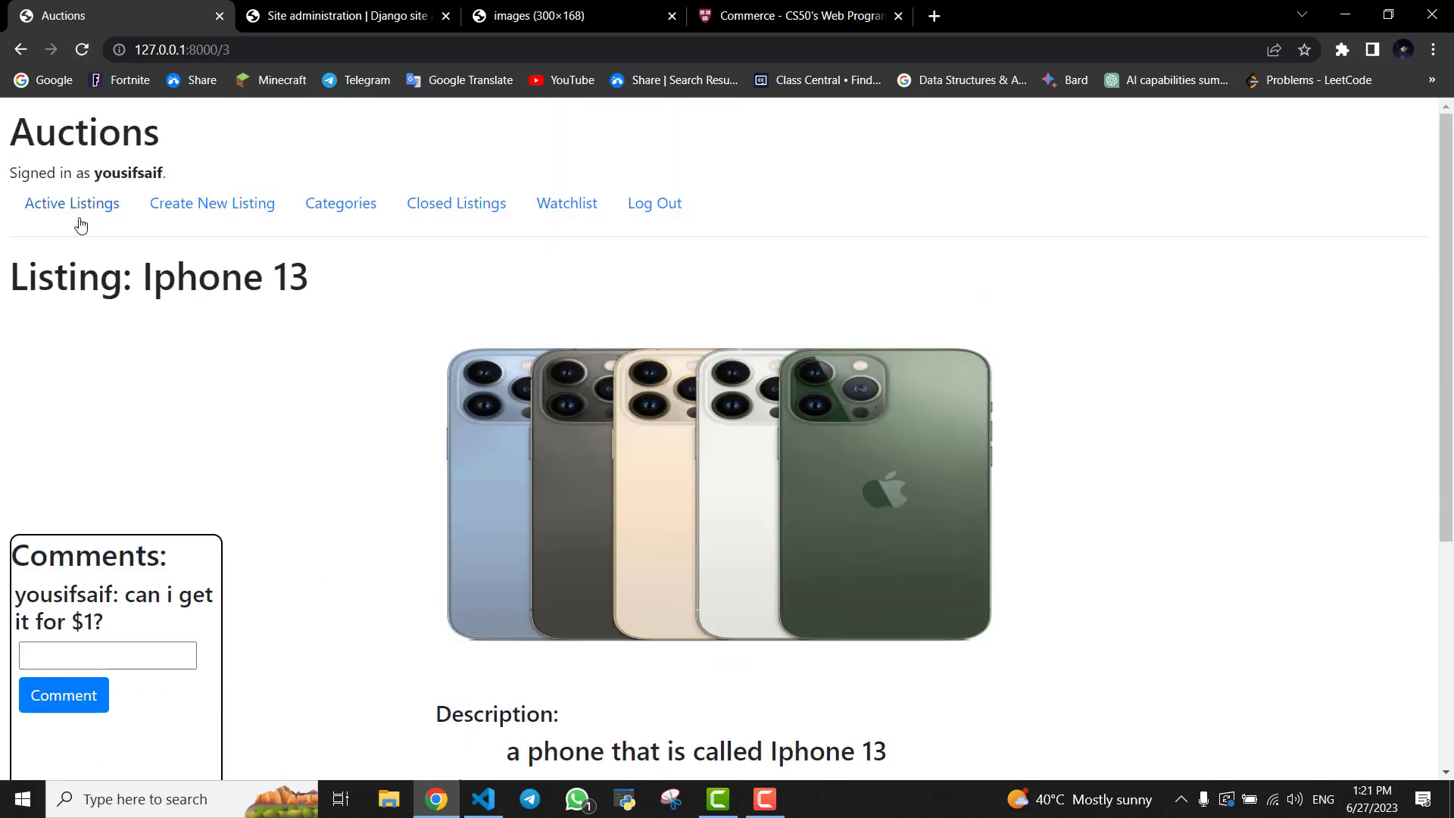
pyautogui.click(557, 203)
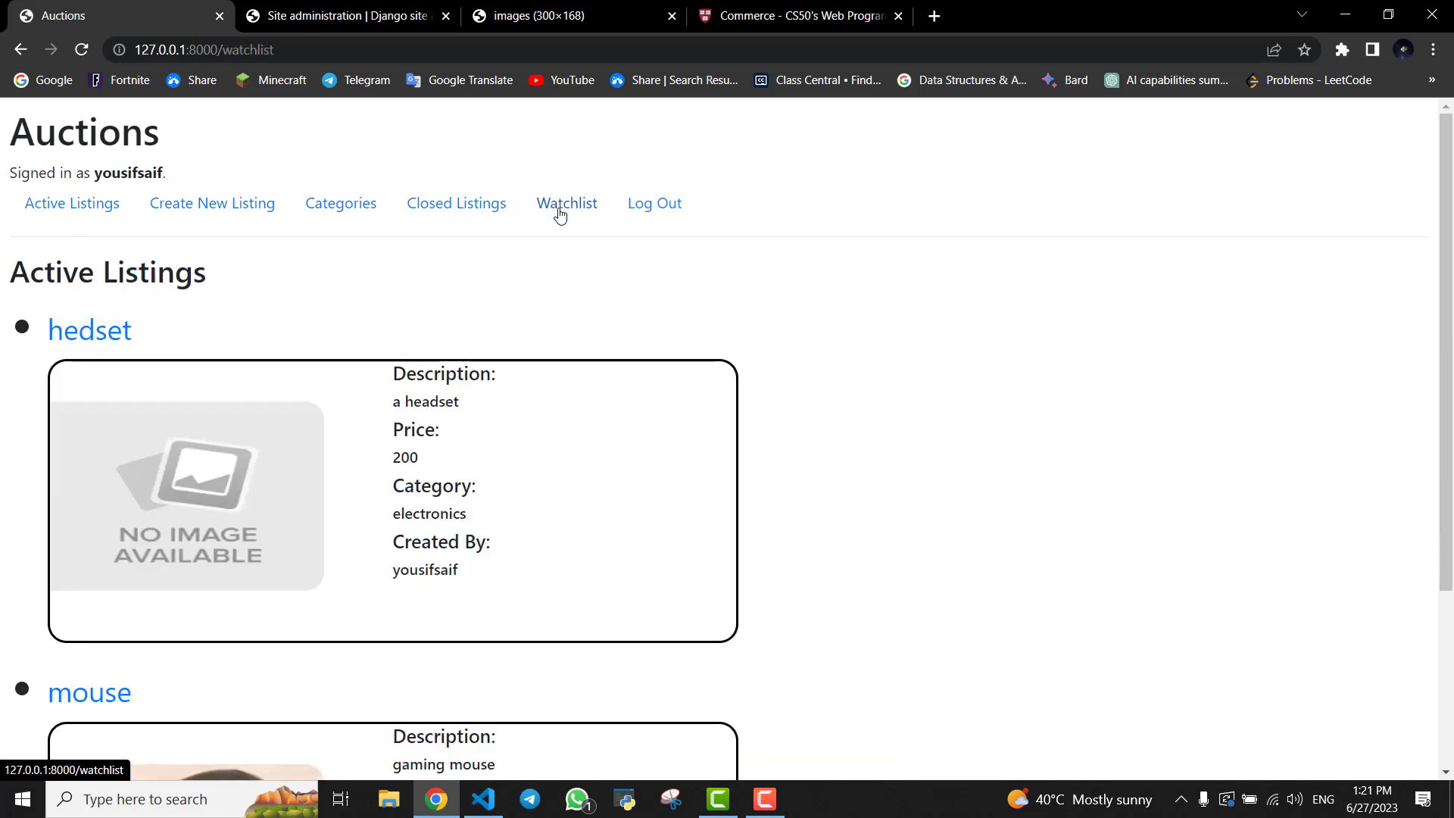
pyautogui.scroll(-3, 506, 480)
pyautogui.scroll(3, 583, 477)
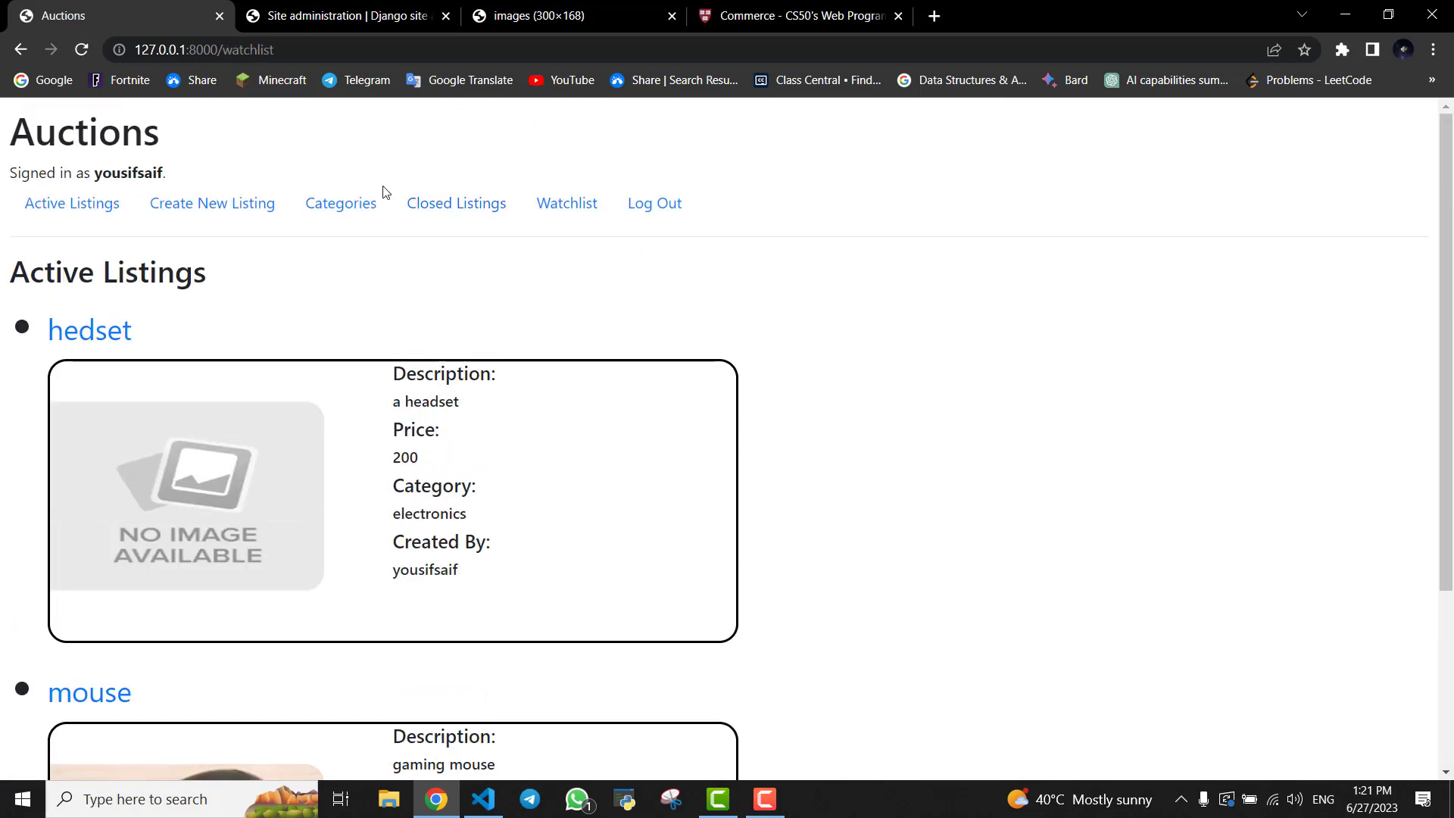
# Step: Close the auction for the mouse listing and look through the active listings
pyautogui.click(74, 219)
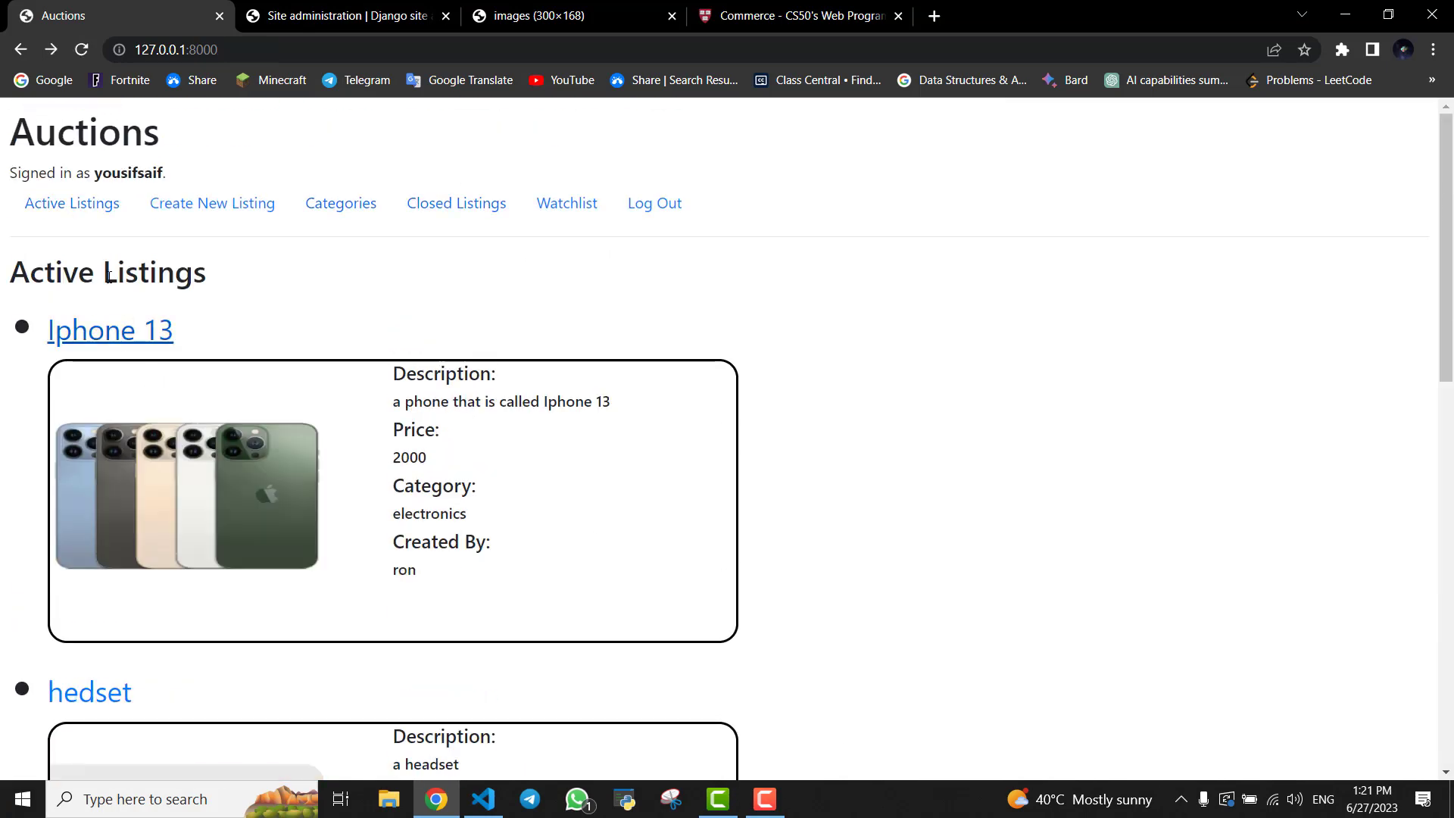
pyautogui.scroll(-13, 179, 367)
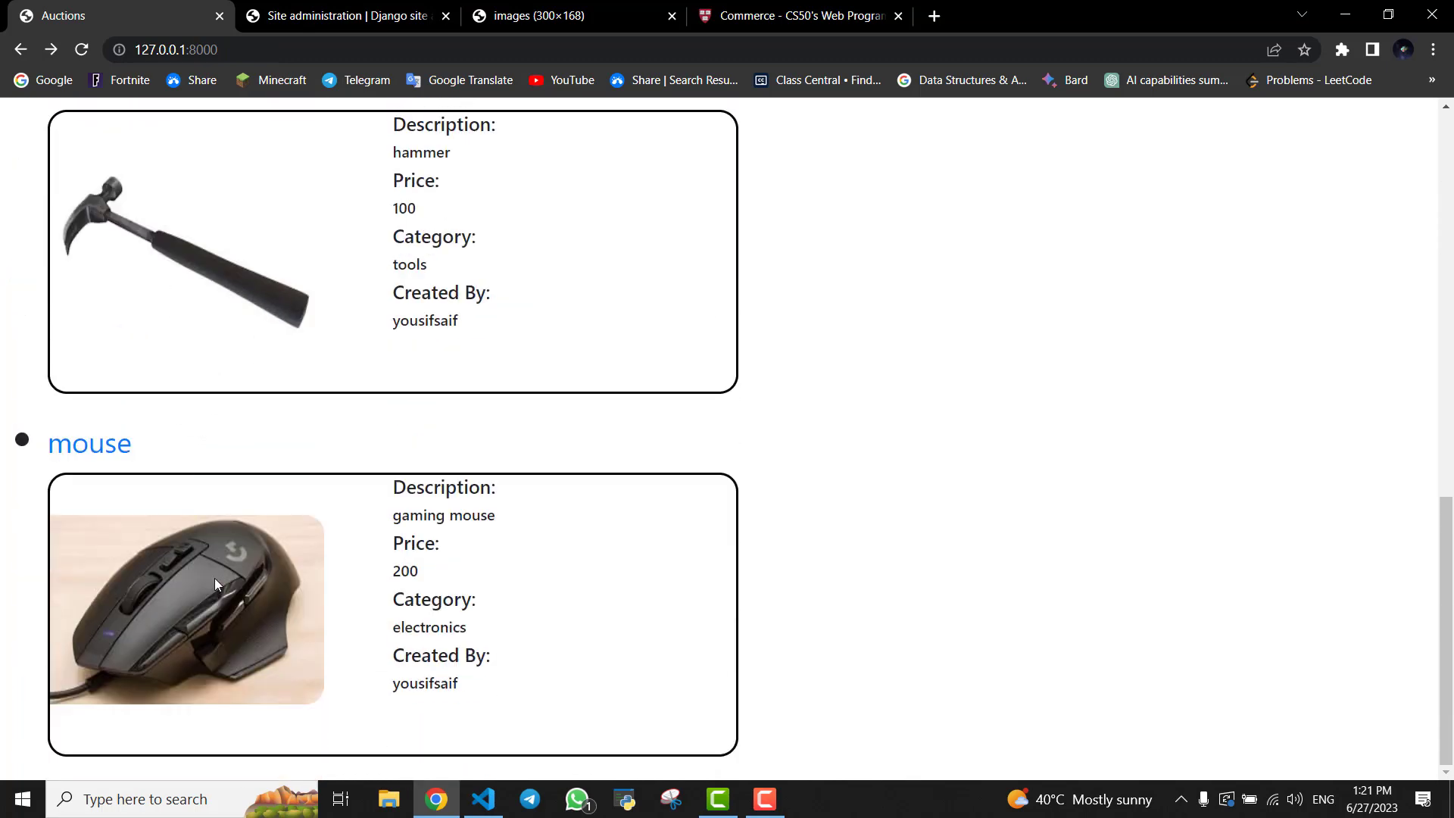
pyautogui.click(100, 439)
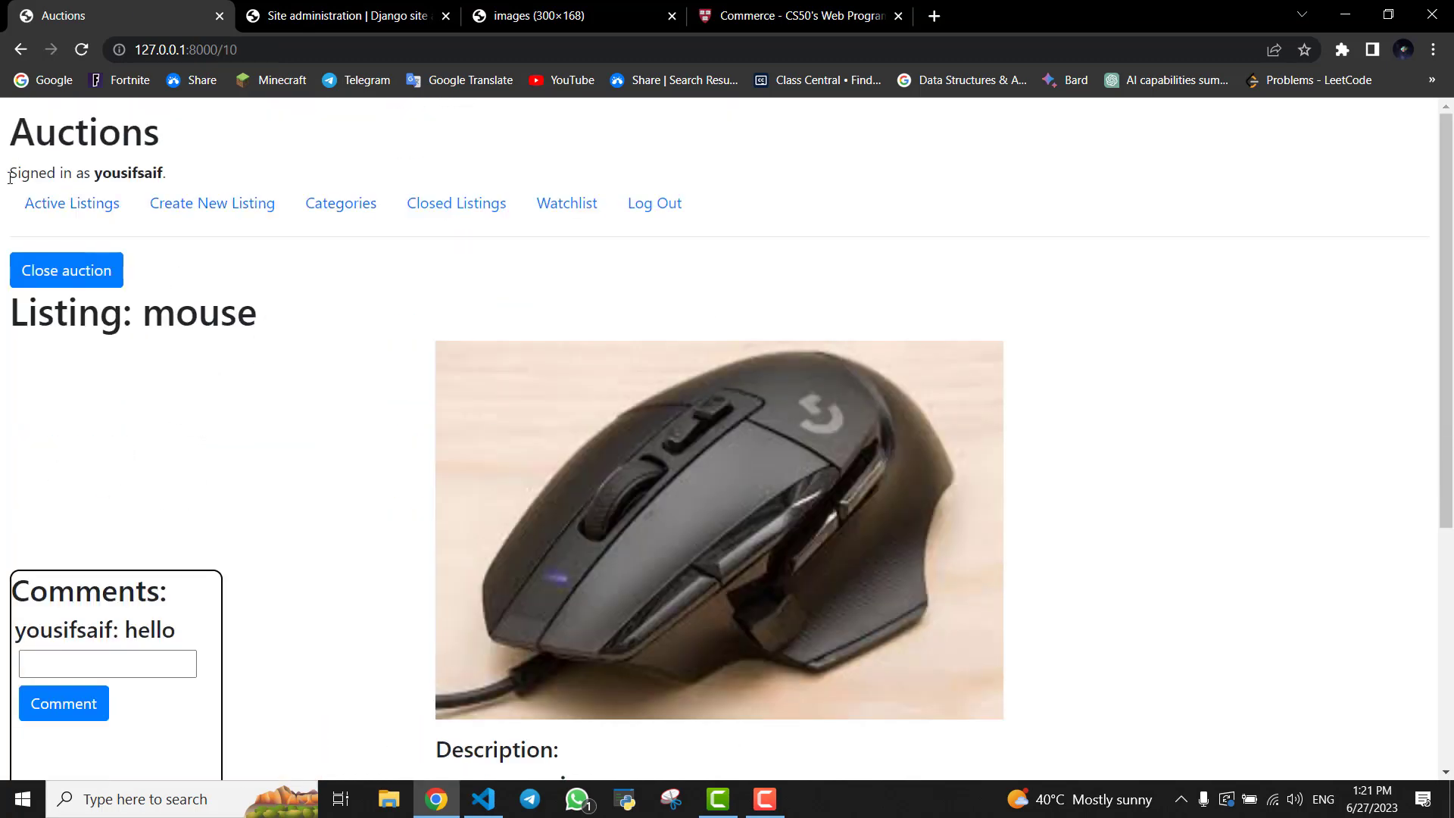
pyautogui.click(96, 271)
pyautogui.scroll(-8, 206, 448)
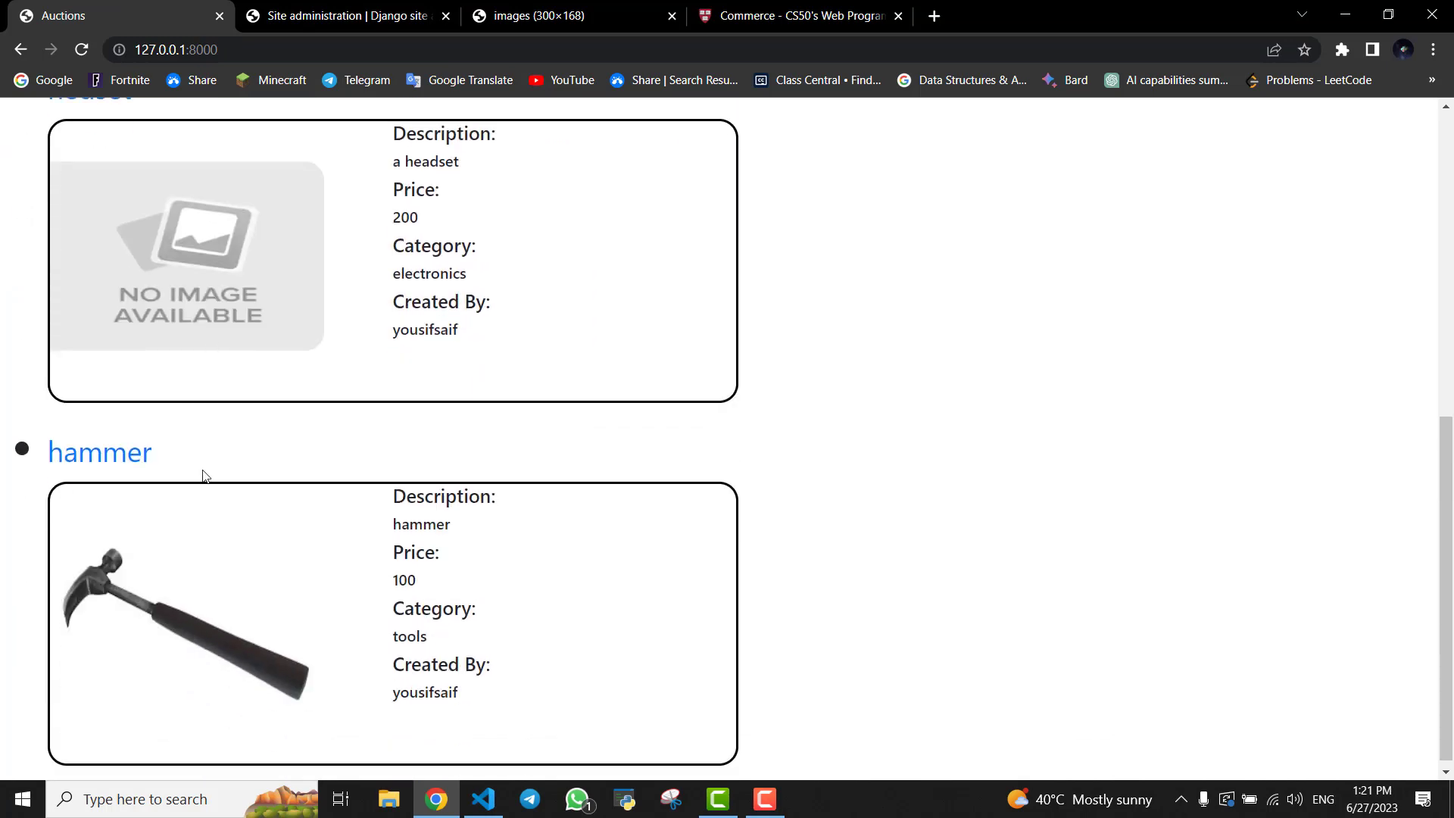
pyautogui.scroll(10, 369, 610)
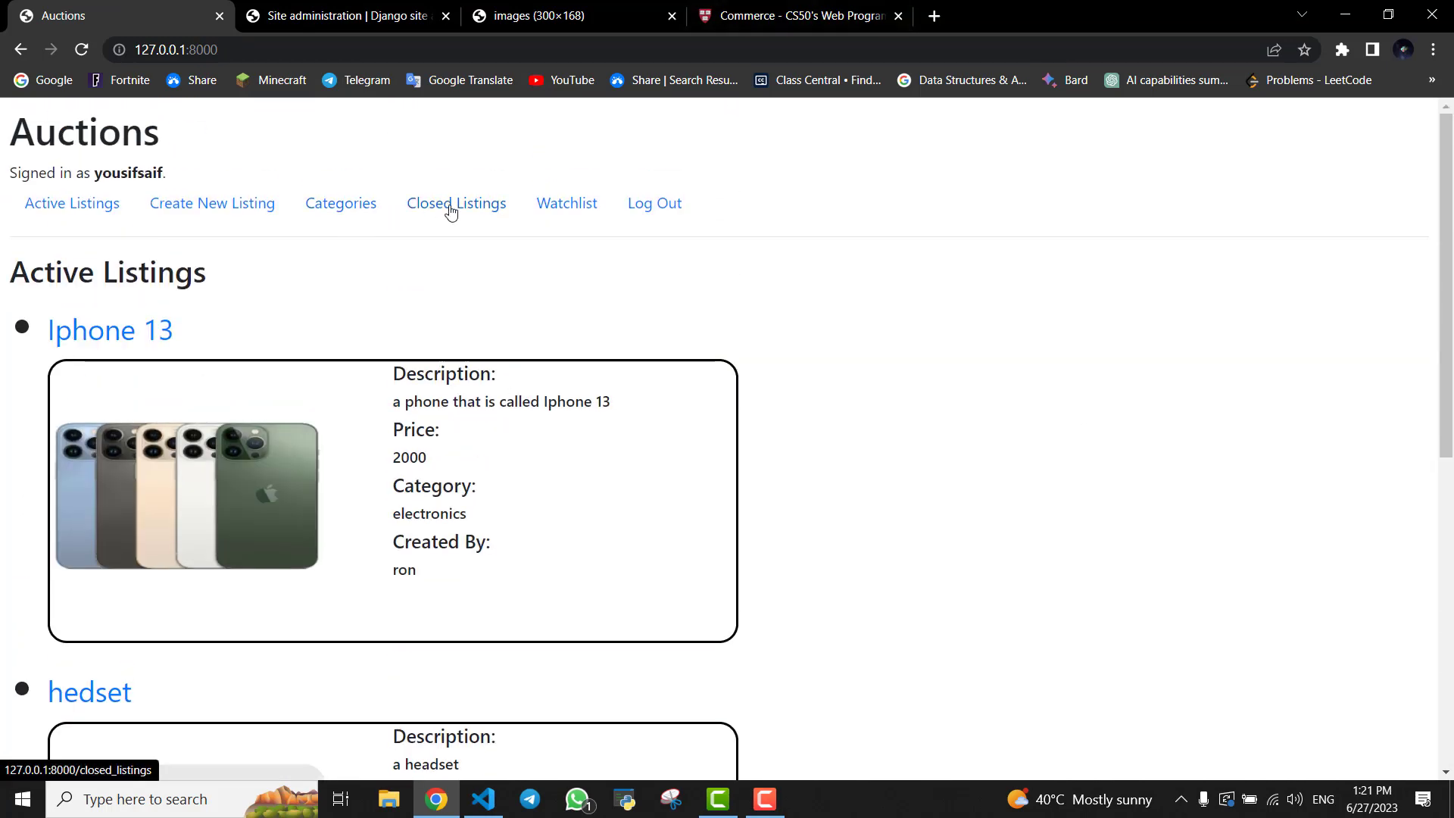
# Step: Look through the closed listings, open the mouse listing and examine its winner notice and page
pyautogui.click(452, 211)
pyautogui.scroll(-3, 694, 285)
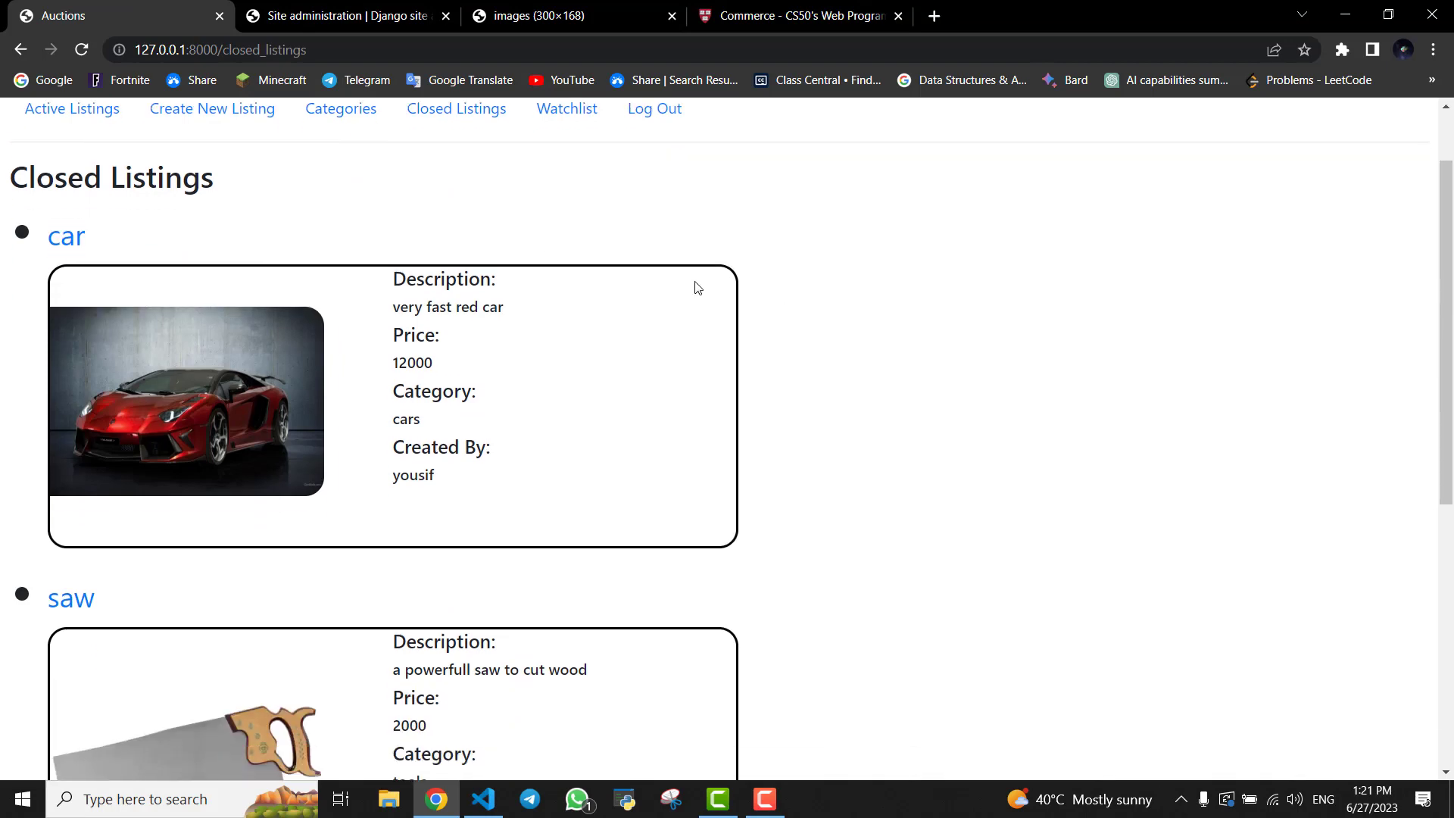
pyautogui.scroll(-3, 605, 294)
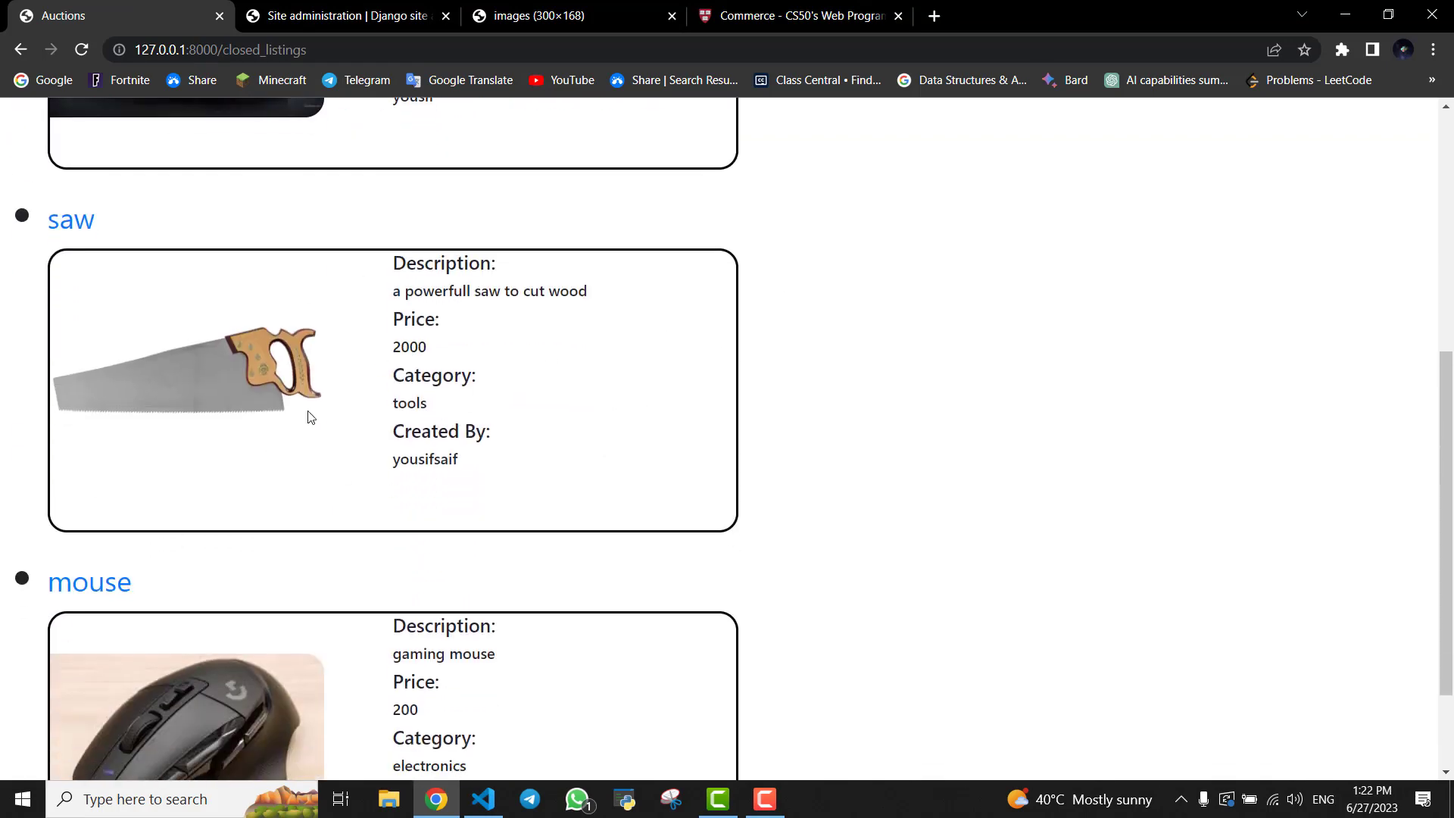
pyautogui.scroll(-2, 196, 473)
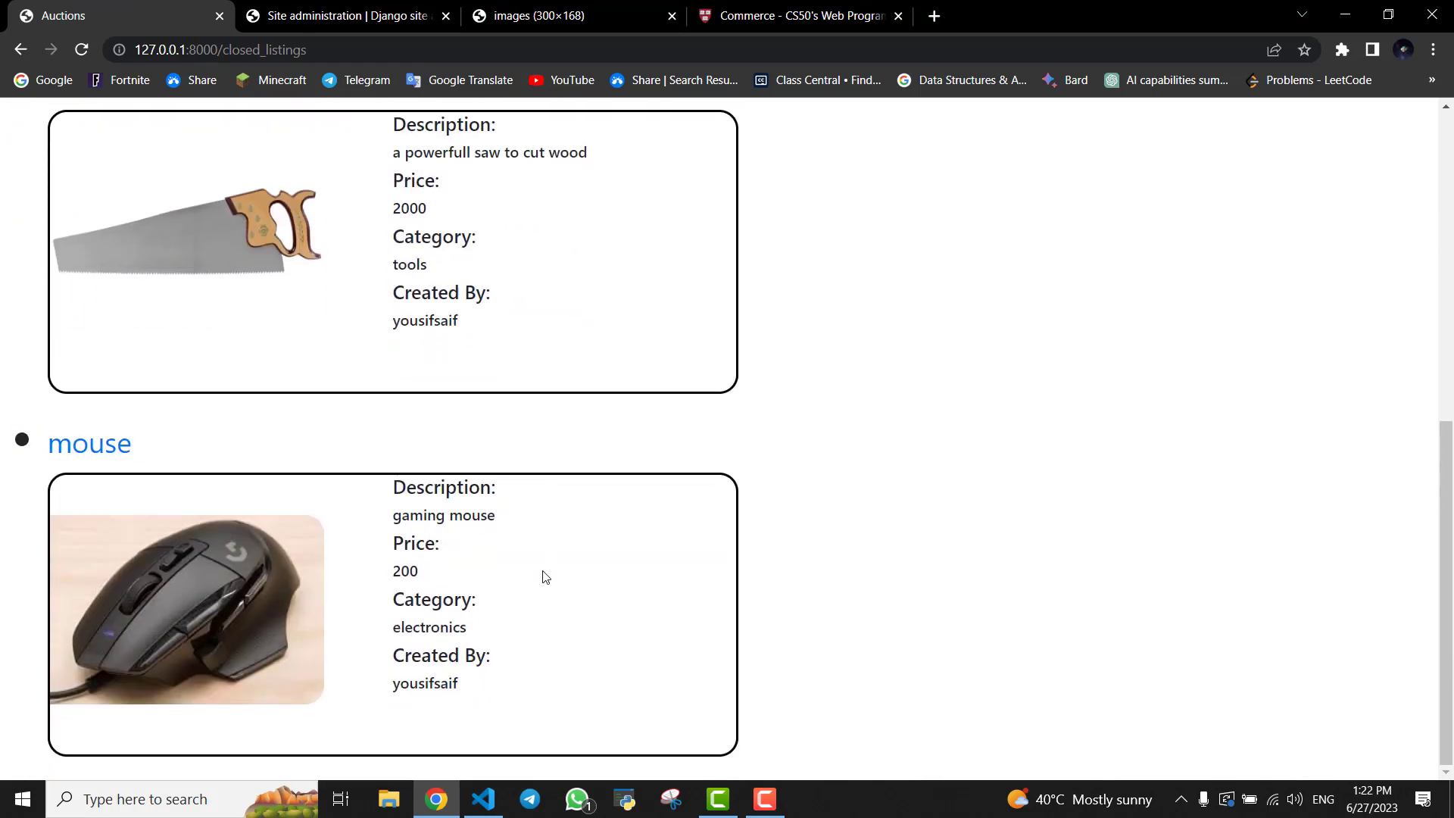
pyautogui.click(120, 453)
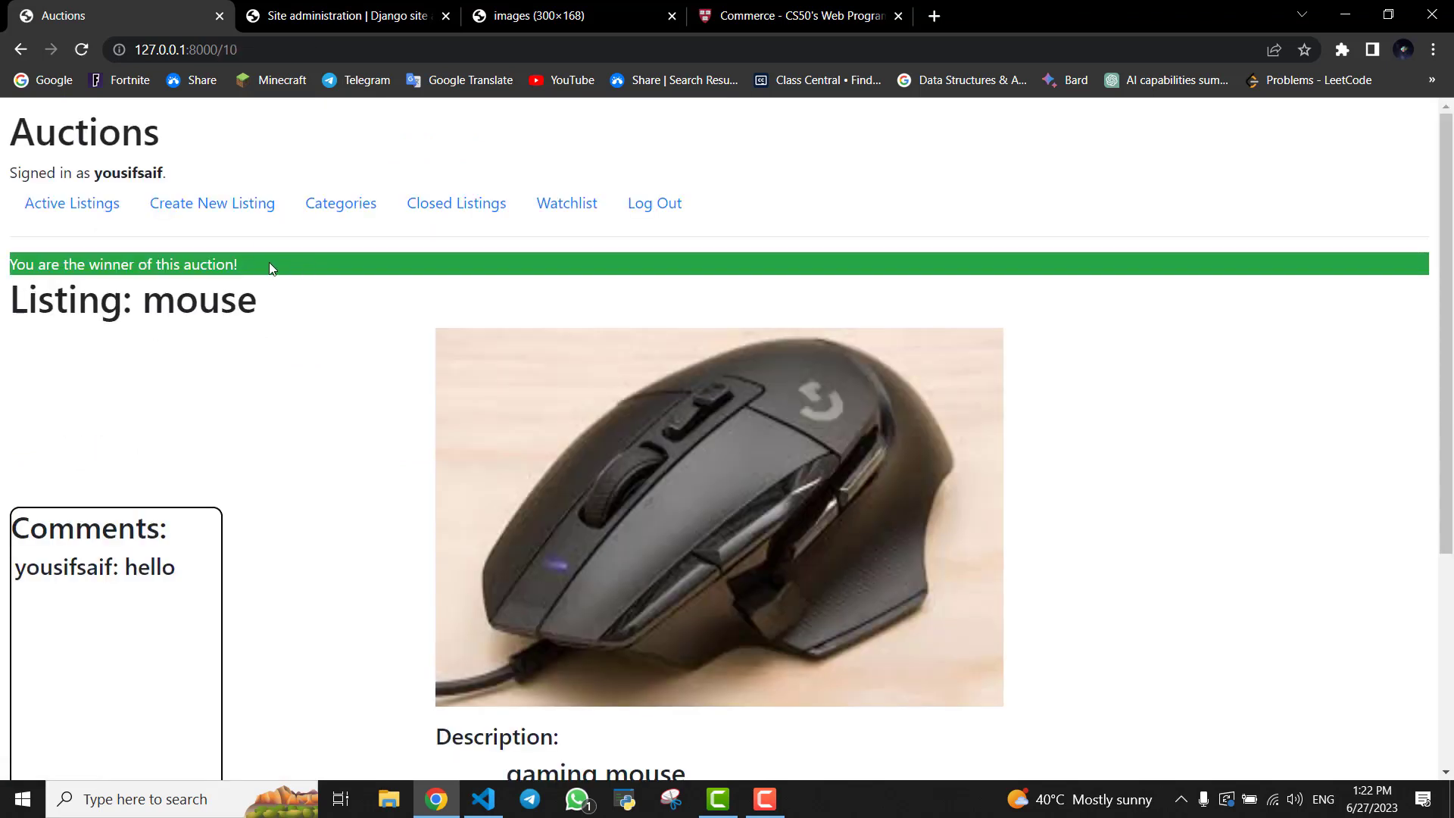
pyautogui.moveTo(270, 262); pyautogui.dragTo(9, 265)
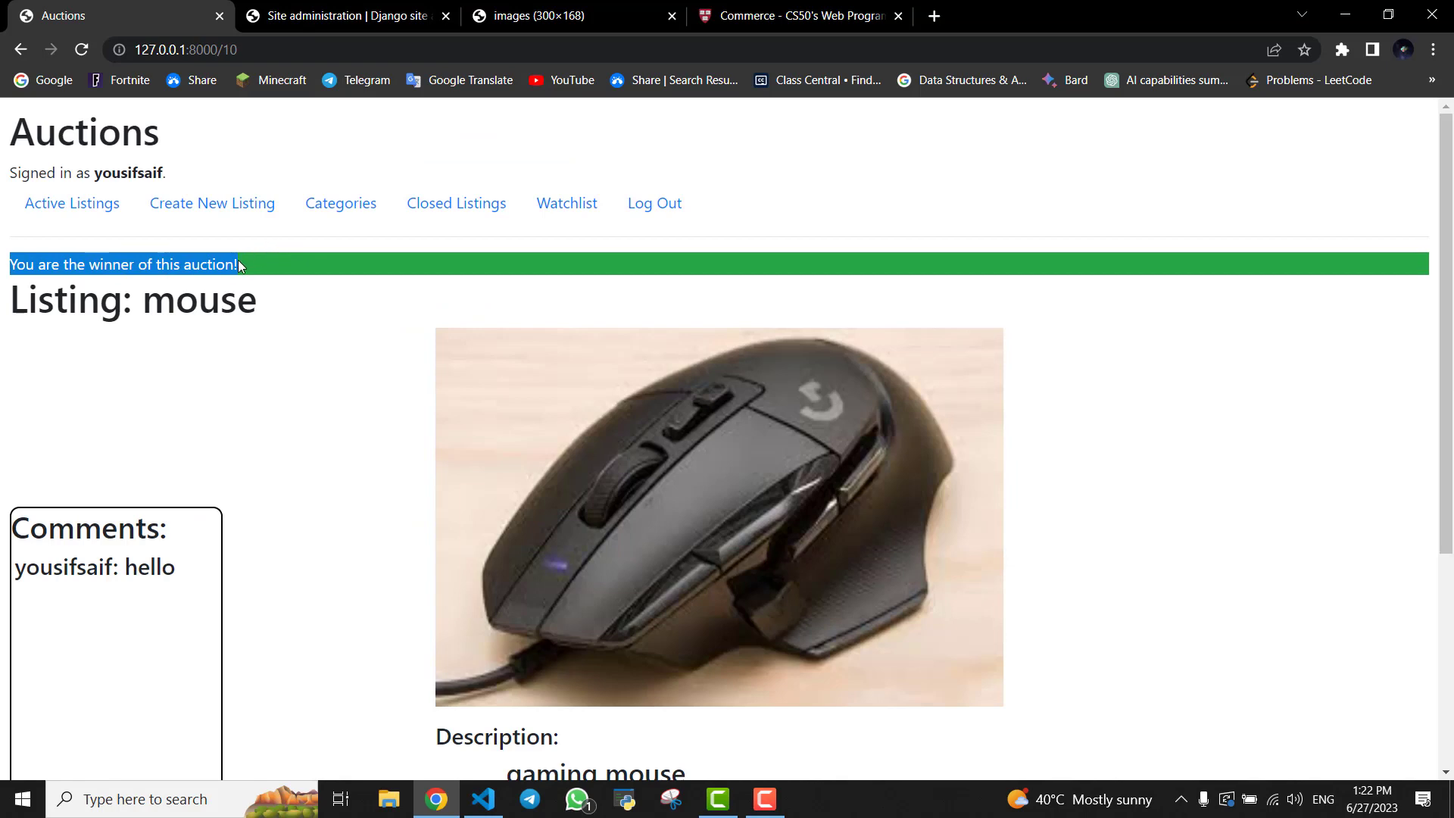
pyautogui.click(239, 264)
pyautogui.scroll(-5, 243, 322)
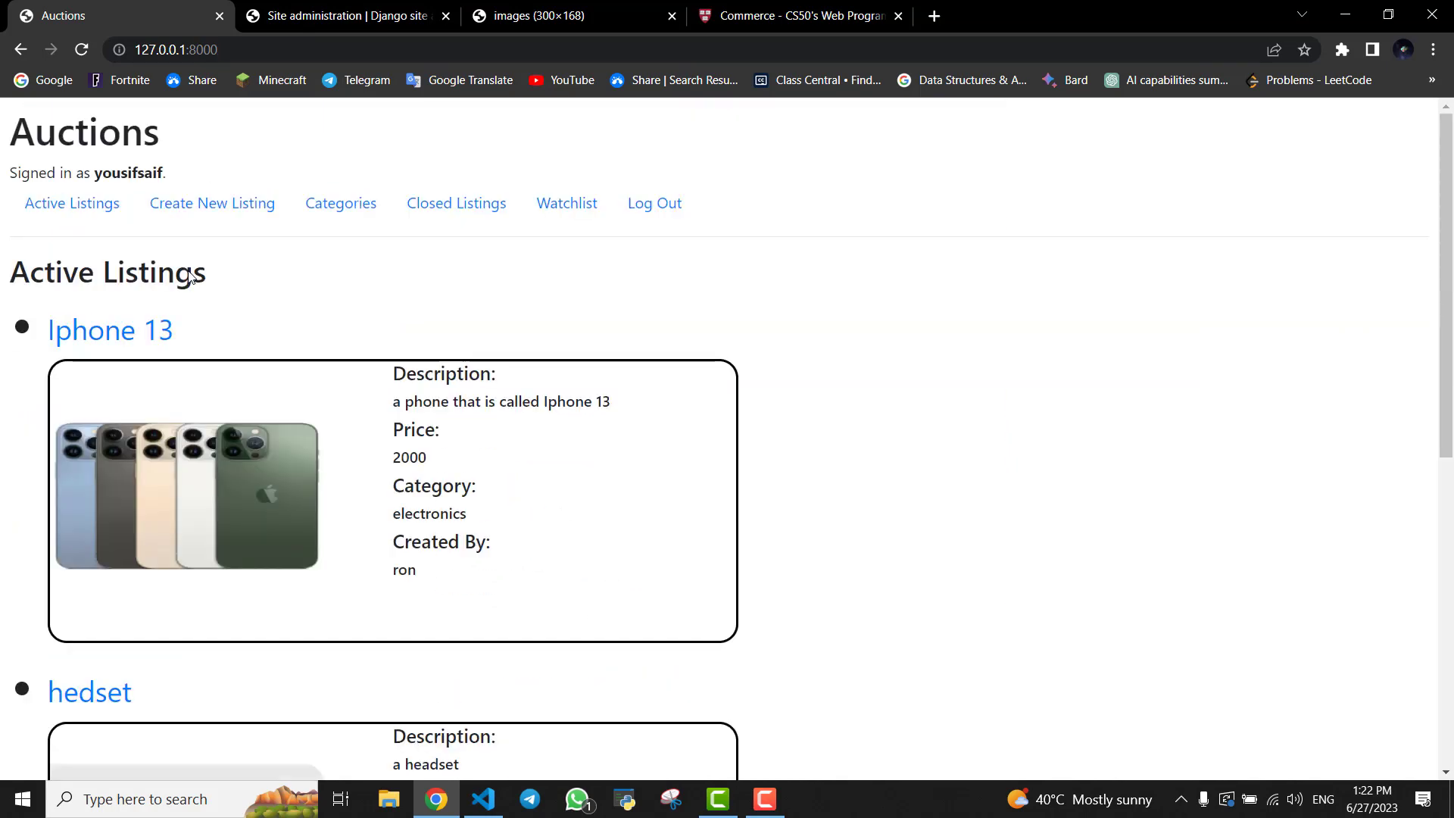
# Step: Filter the listings by the Electronics category and look through the matching listings
pyautogui.click(321, 205)
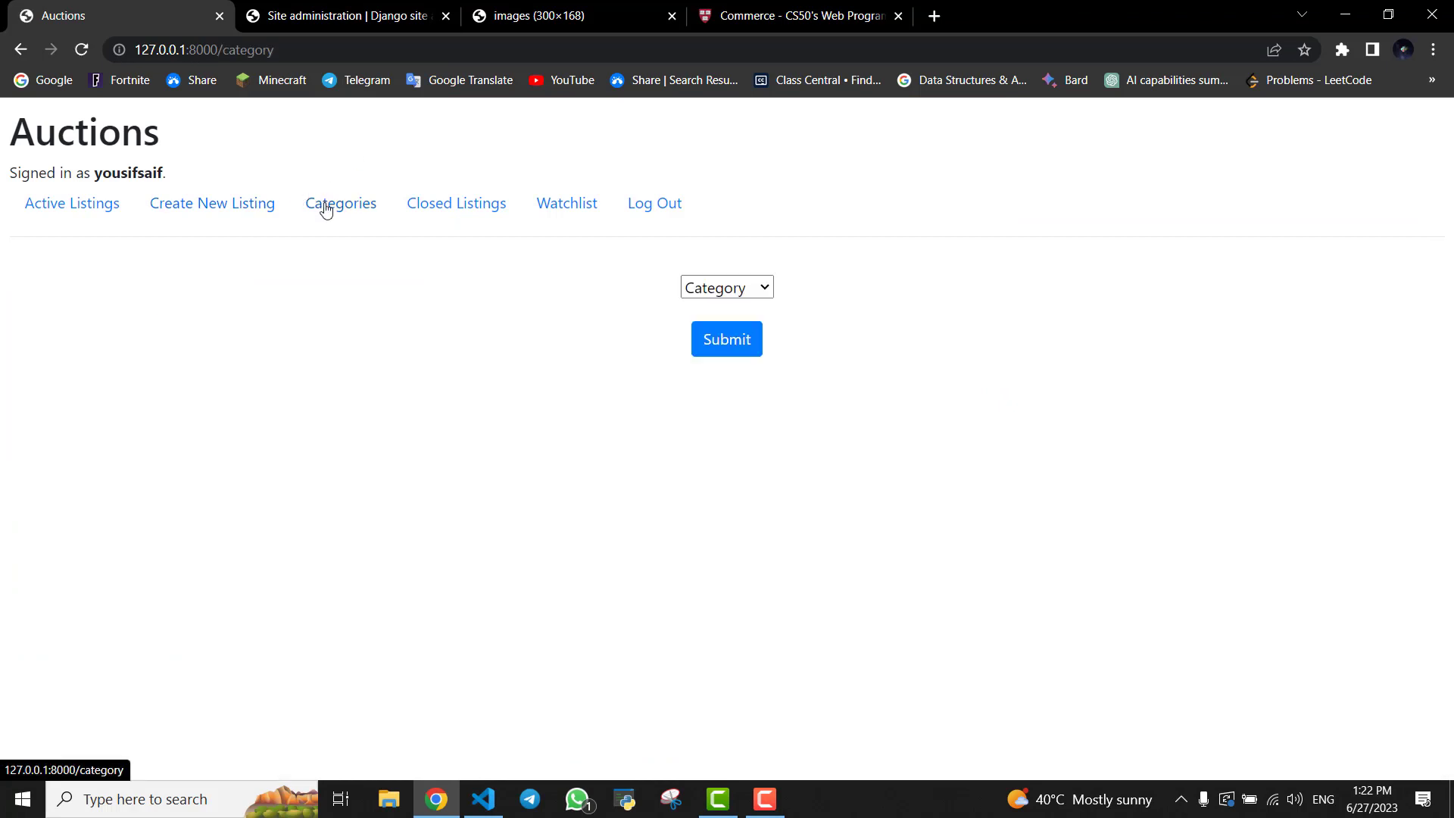
pyautogui.click(723, 287)
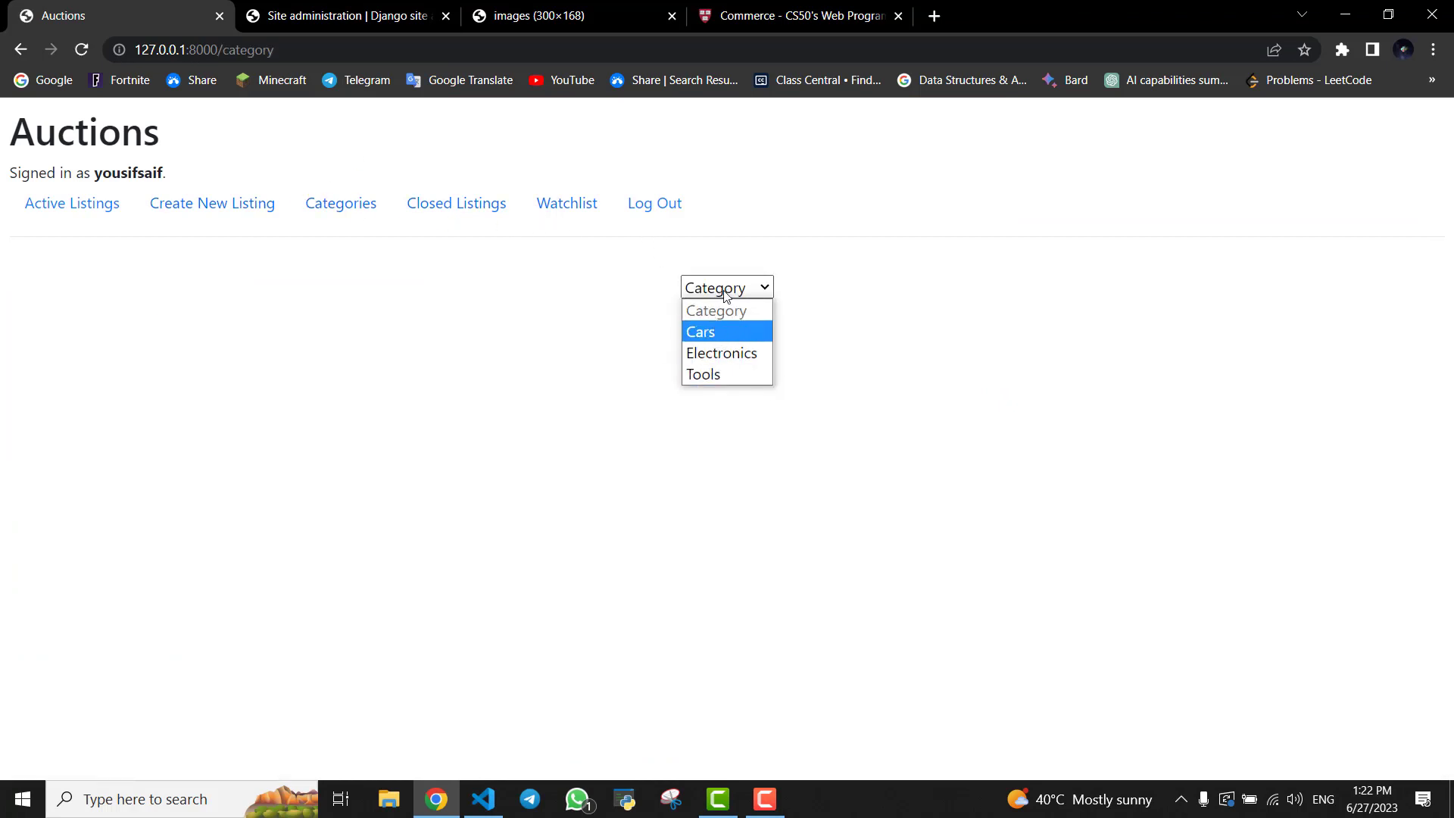
pyautogui.click(742, 344)
pyautogui.click(742, 344)
pyautogui.scroll(-3, 205, 497)
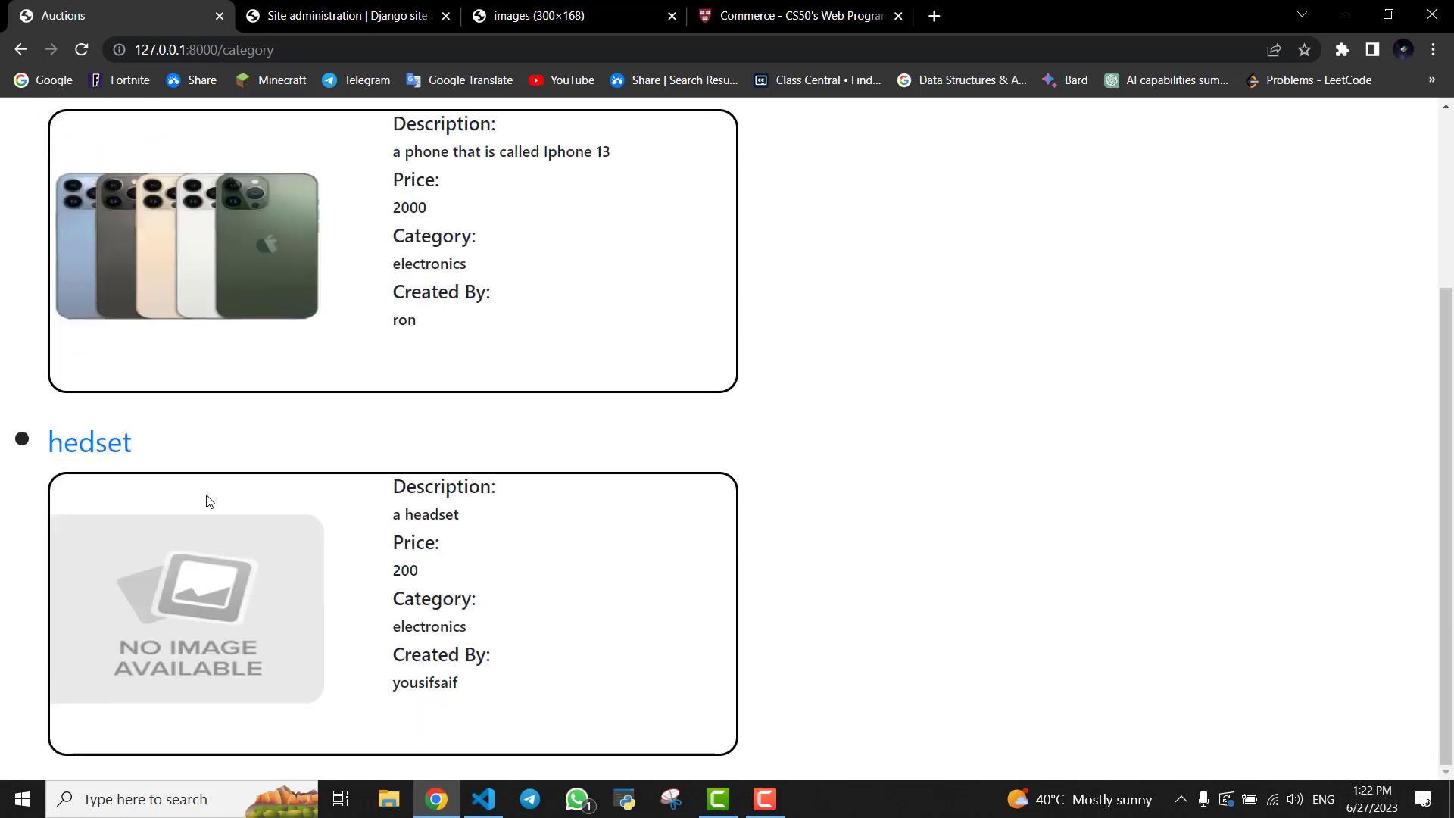
pyautogui.scroll(2, 114, 242)
pyautogui.scroll(-2, 133, 428)
pyautogui.scroll(3, 189, 396)
# Step: Filter the listings by the Tools category and look at the matching listing
pyautogui.click(354, 209)
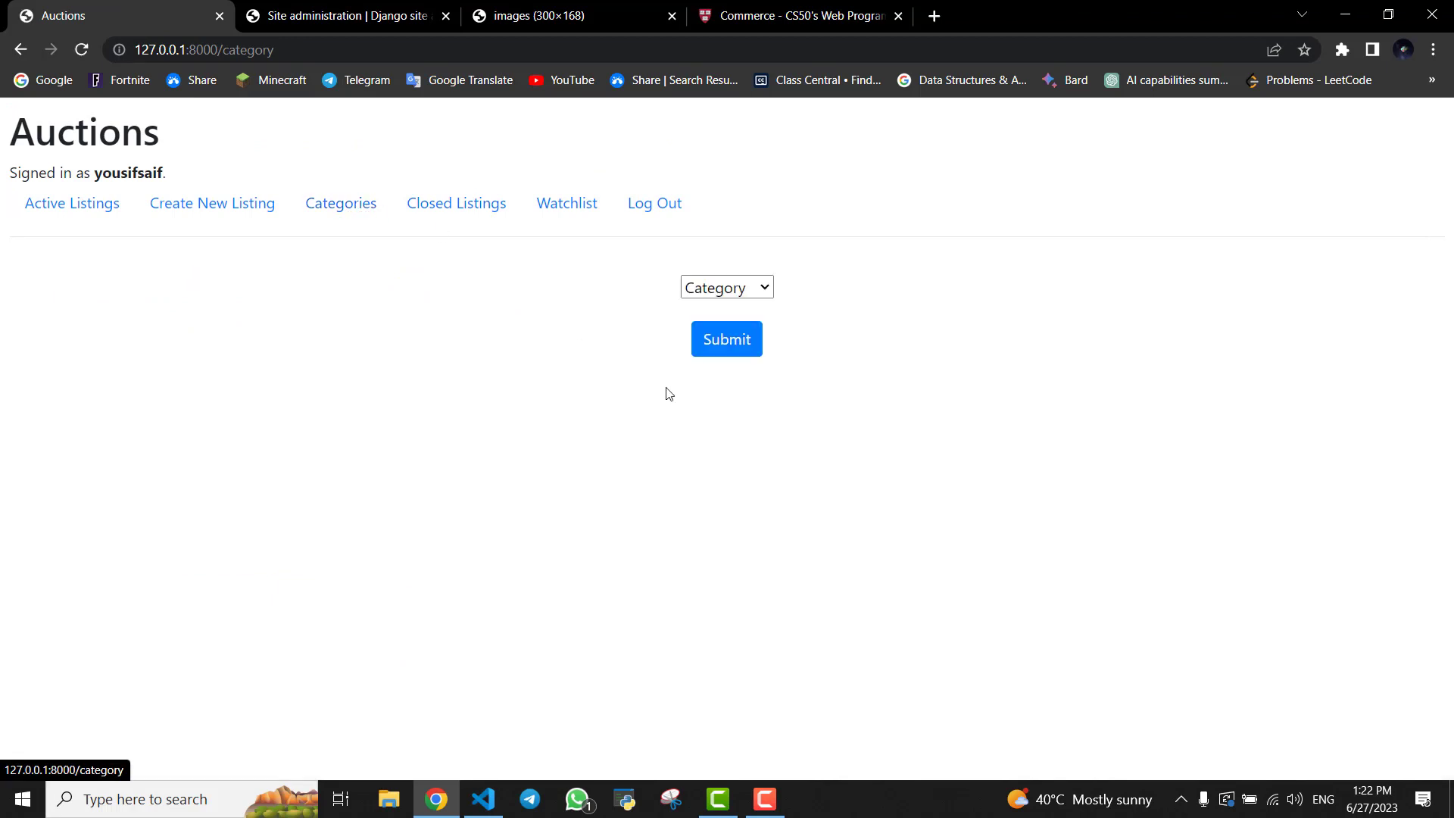
pyautogui.click(725, 286)
pyautogui.click(701, 374)
pyautogui.click(706, 358)
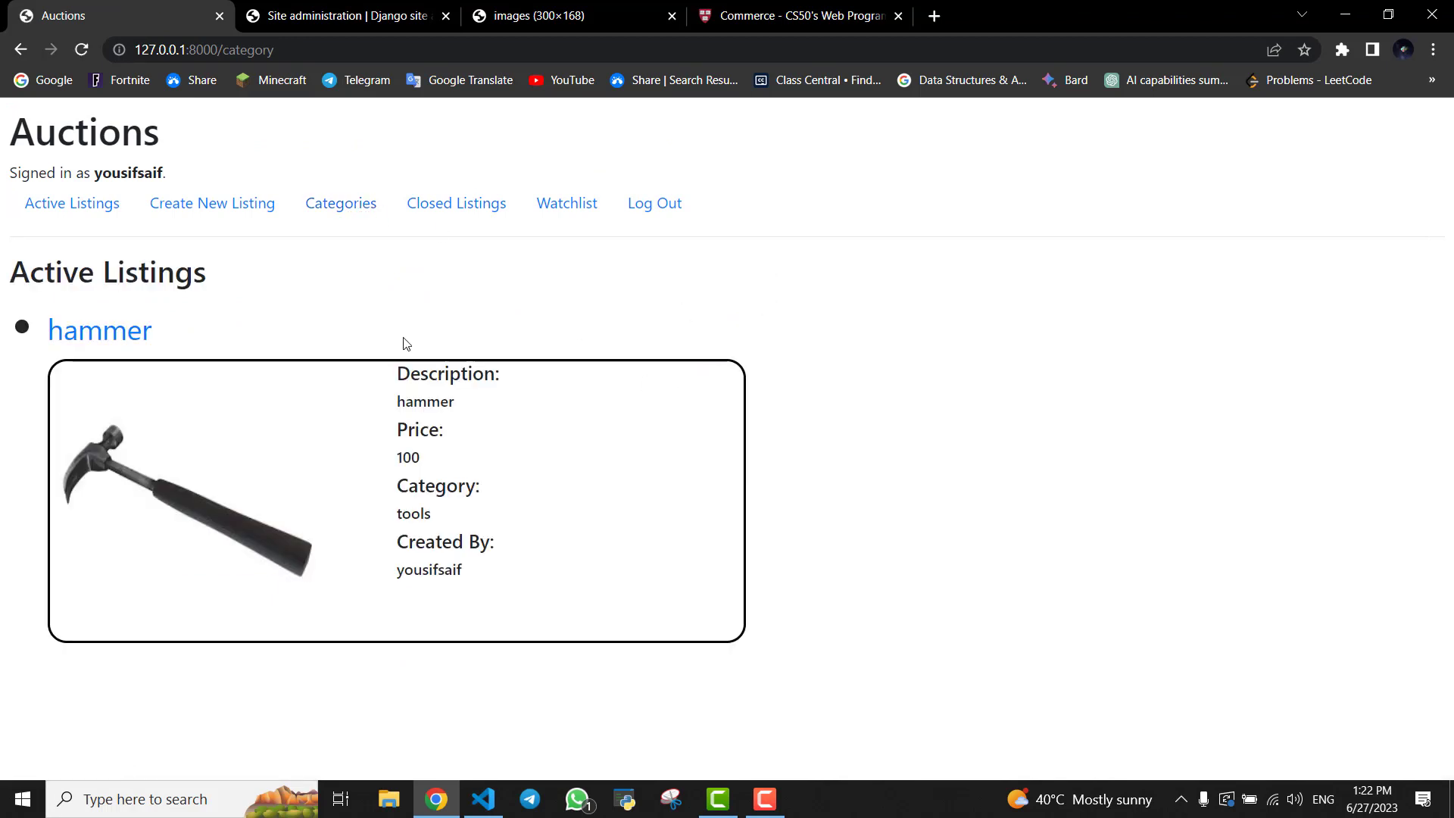
pyautogui.moveTo(171, 350); pyautogui.dragTo(138, 333)
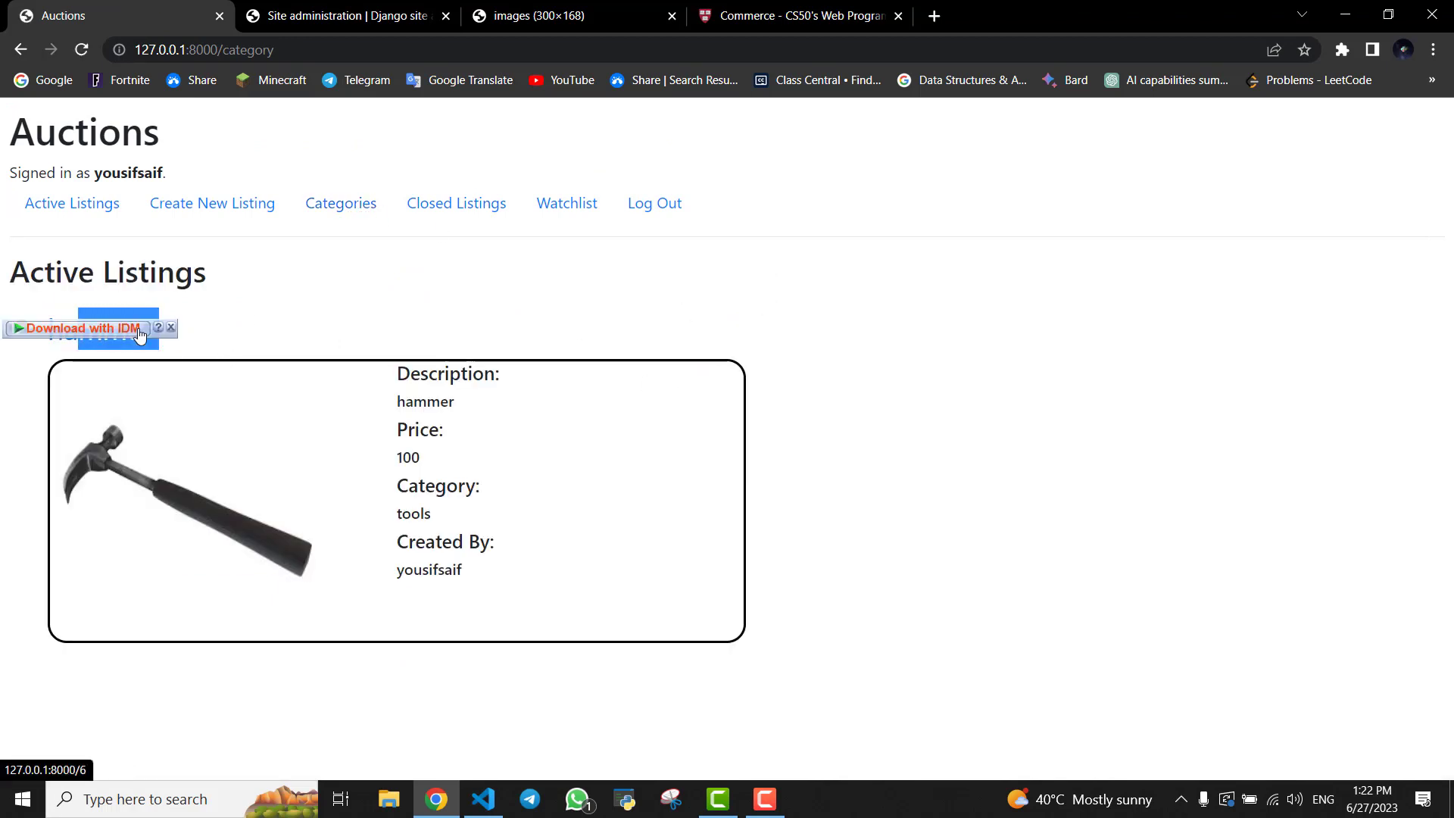
# Step: Filter the listings by the Cars category and check the result
pyautogui.click(325, 210)
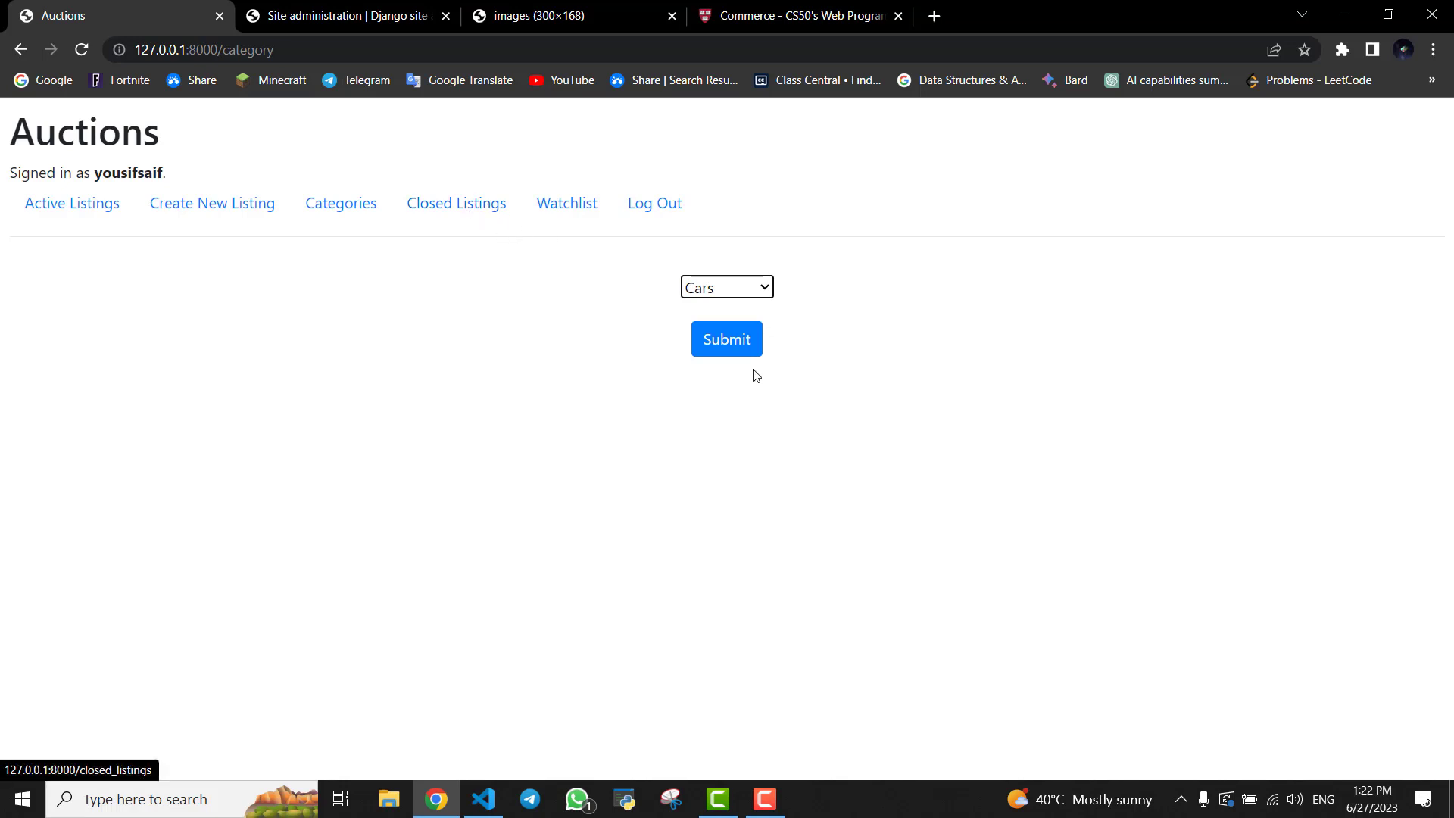
pyautogui.click(759, 345)
pyautogui.moveTo(250, 302); pyautogui.dragTo(41, 307)
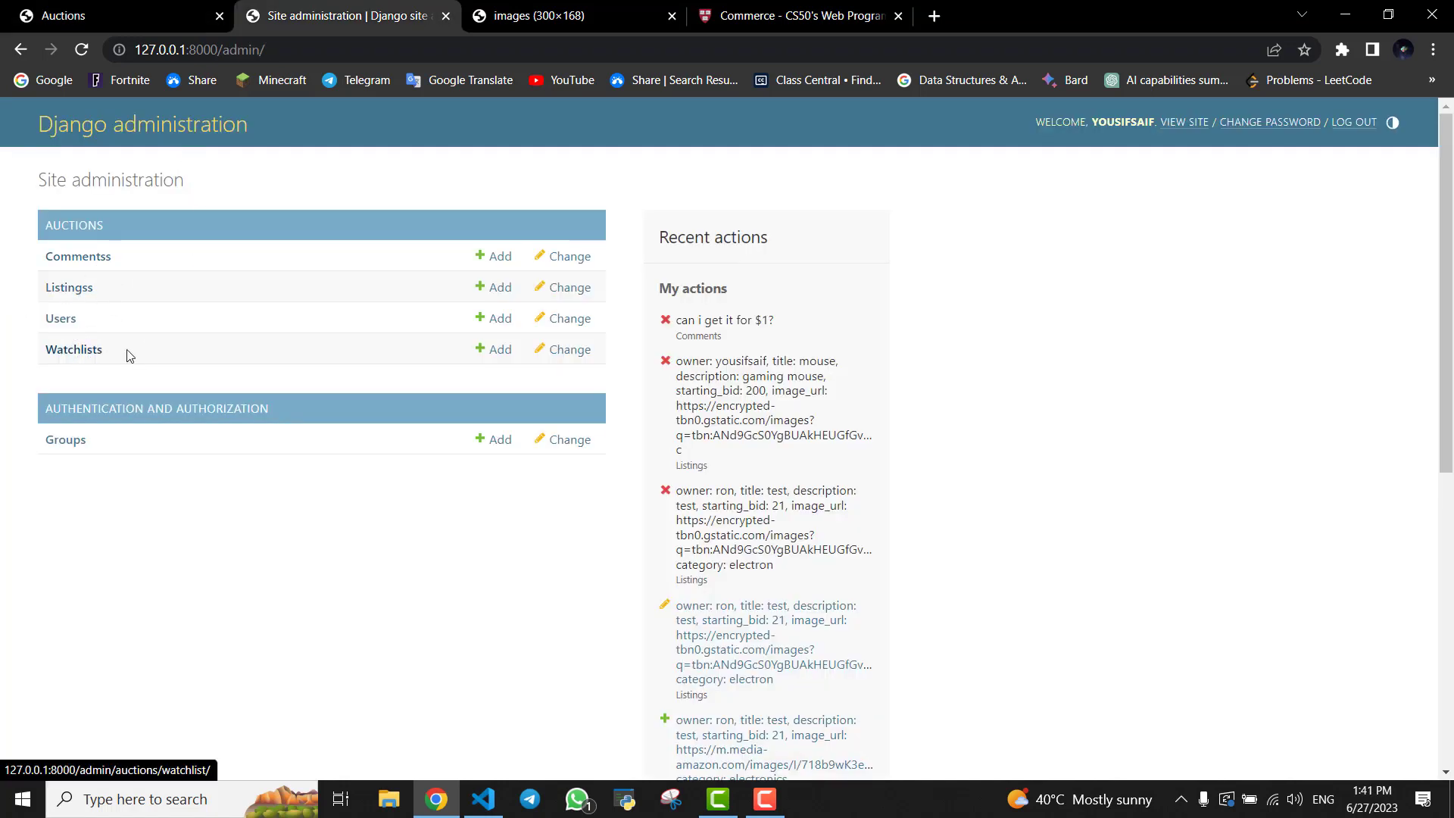
# Step: In the Django administration site, open the "hello" comment record and examine its user, listing and comment fields
pyautogui.click(92, 263)
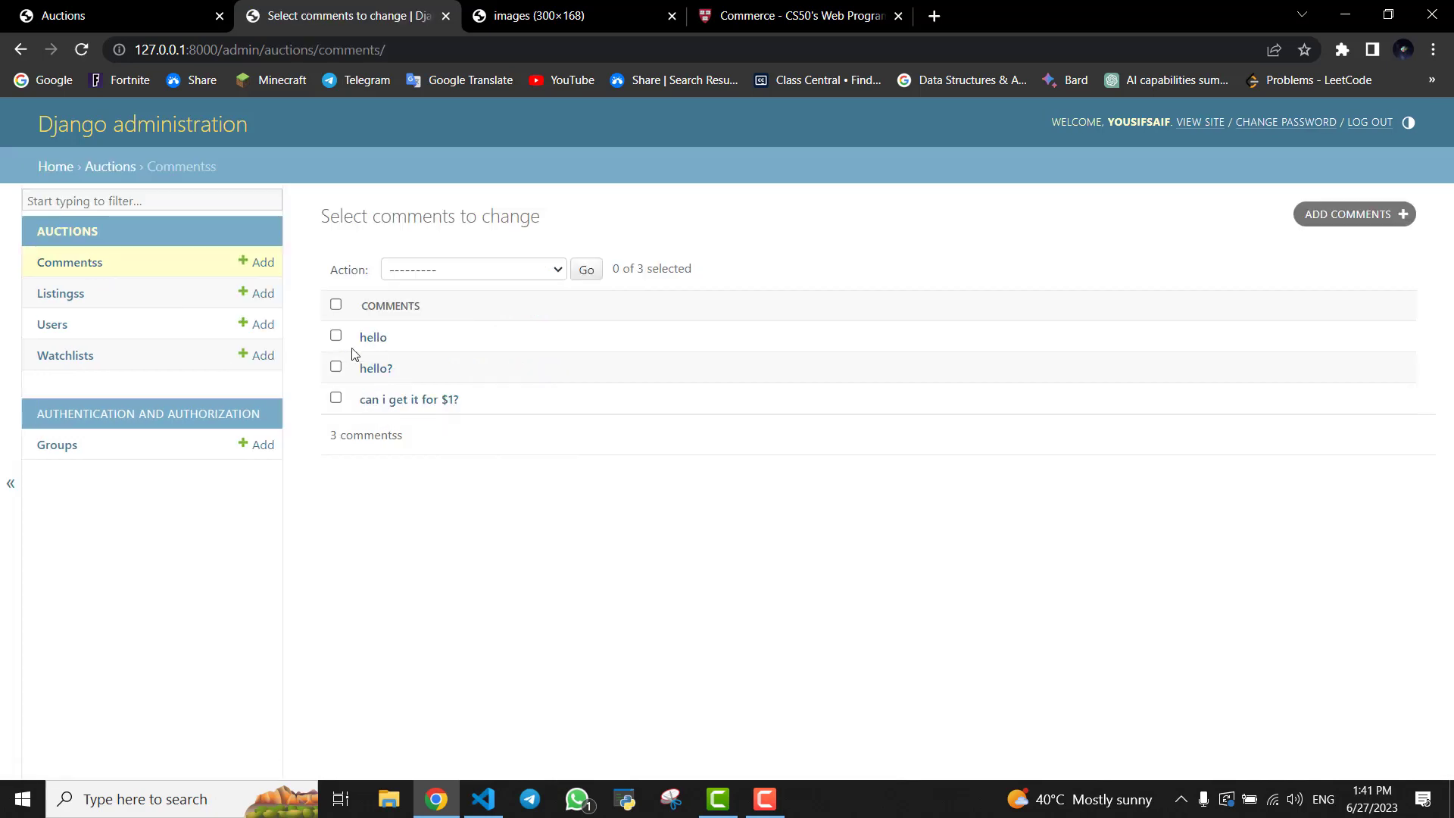
pyautogui.click(375, 336)
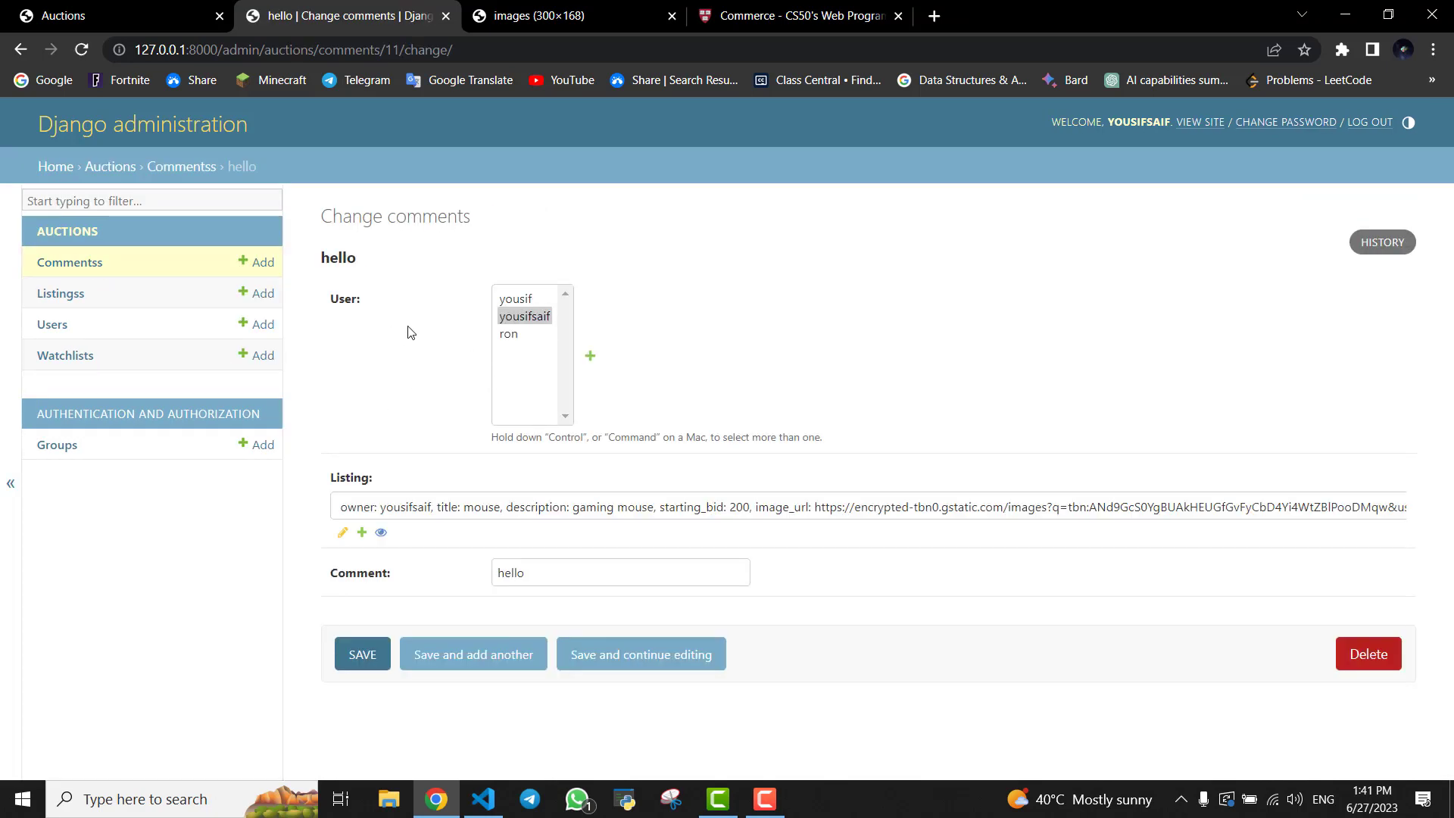
pyautogui.moveTo(371, 304); pyautogui.dragTo(331, 302)
pyautogui.click(388, 305)
pyautogui.click(452, 321)
pyautogui.click(465, 363)
pyautogui.click(548, 473)
pyautogui.click(388, 512)
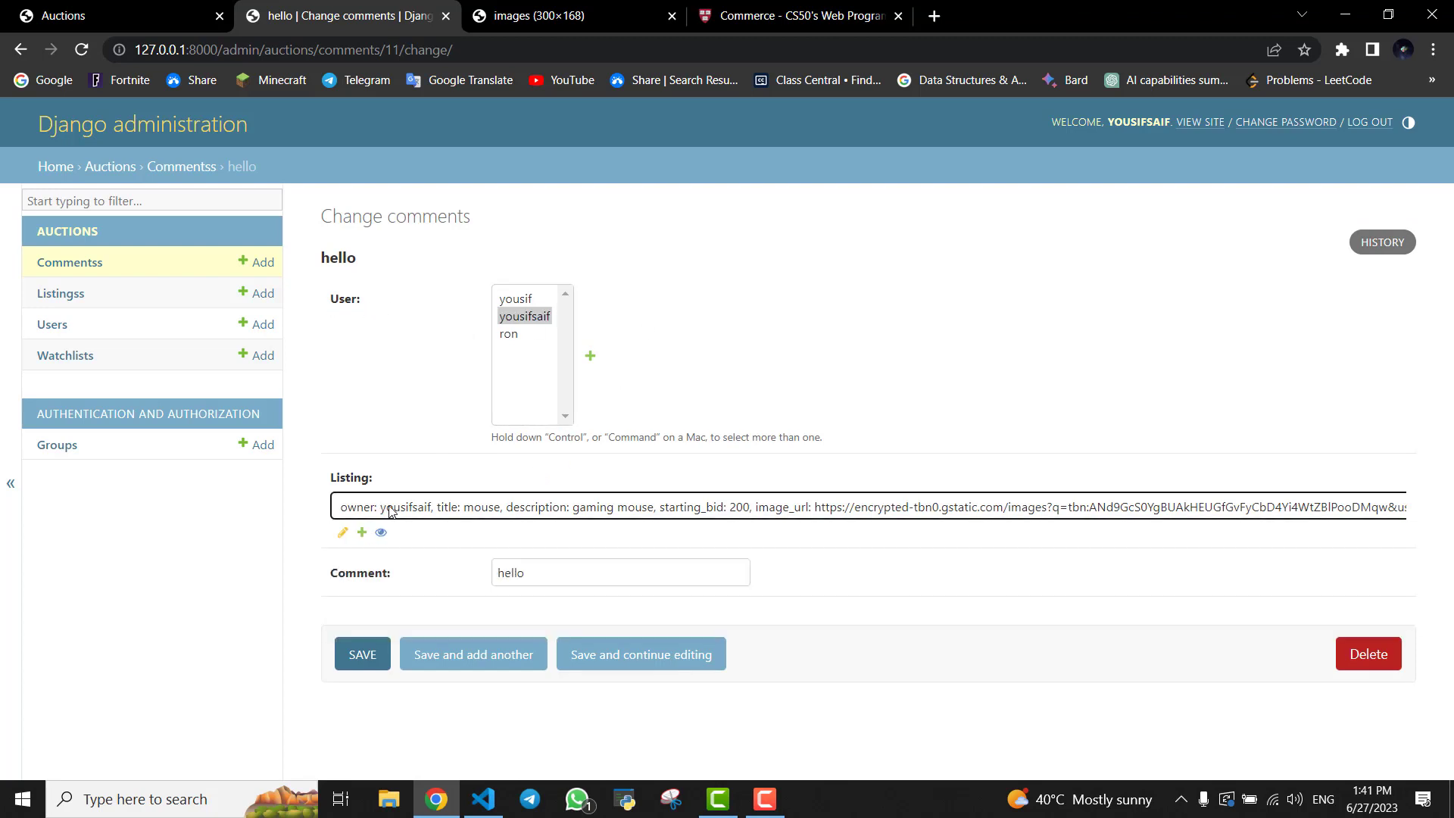
pyautogui.click(352, 509)
pyautogui.click(486, 515)
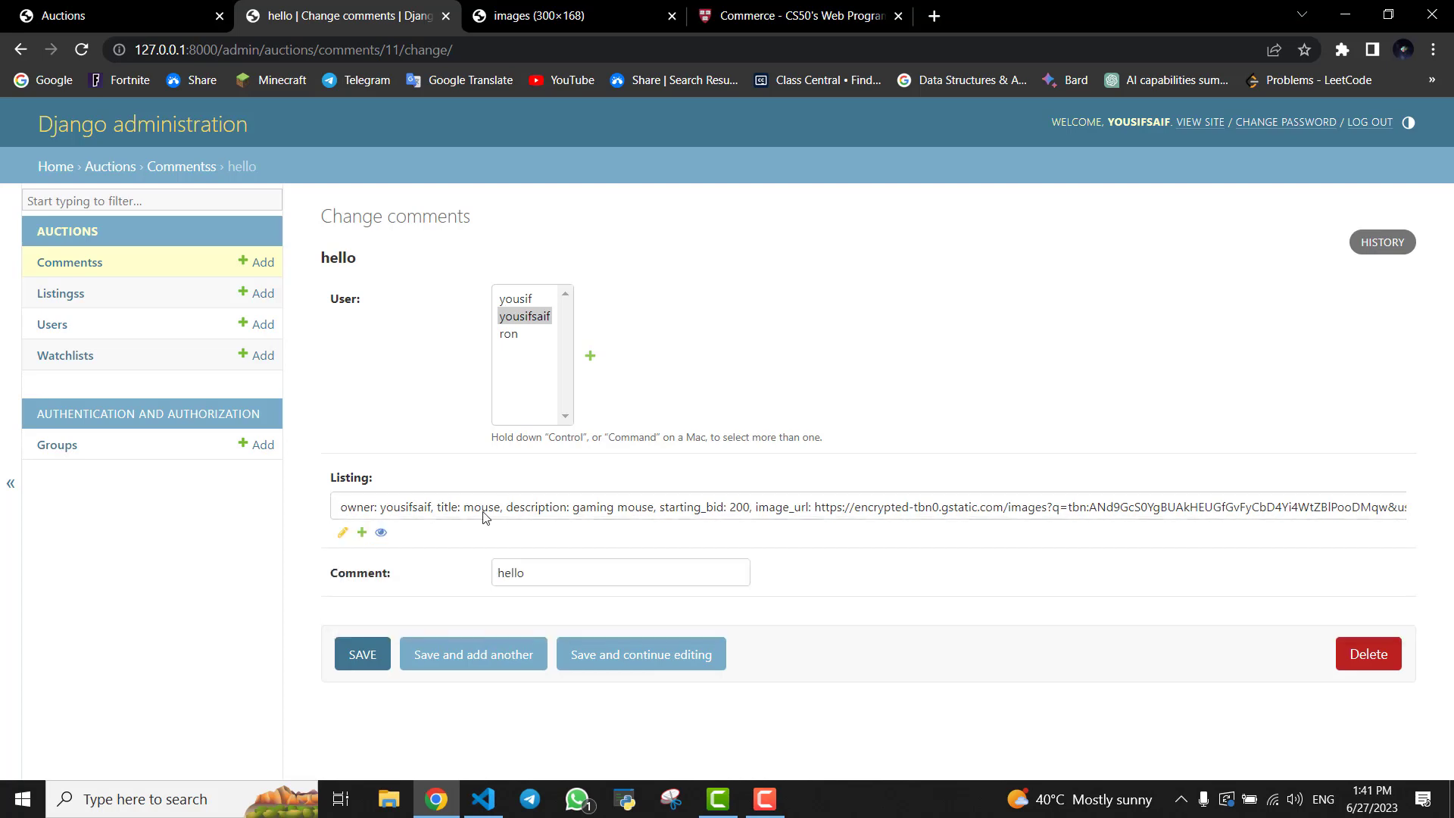
# Step: Open the mouse listing's admin record, and open the signed-in user's watchlist record to view its saved listings
pyautogui.click(77, 301)
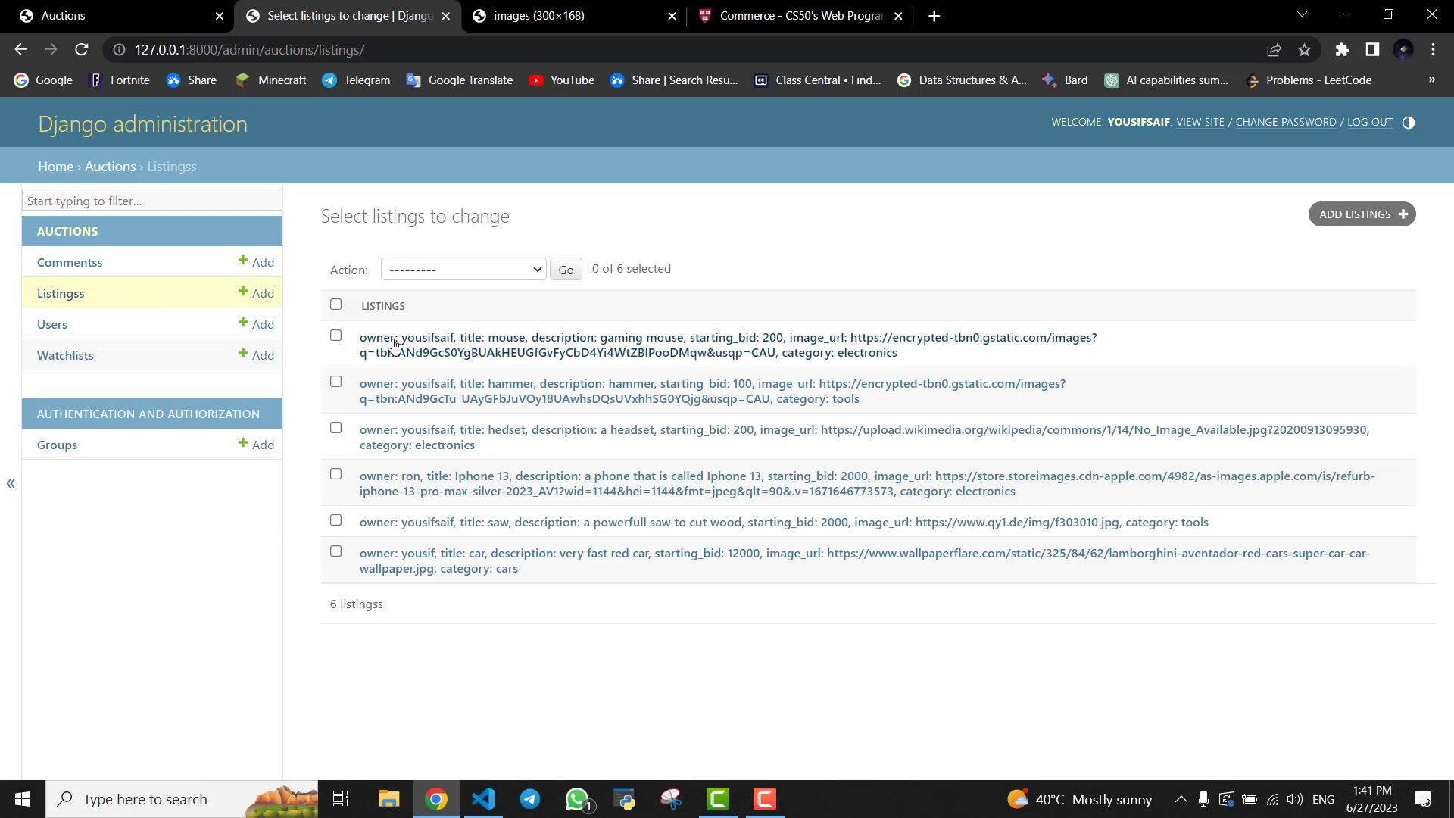
pyautogui.click(393, 345)
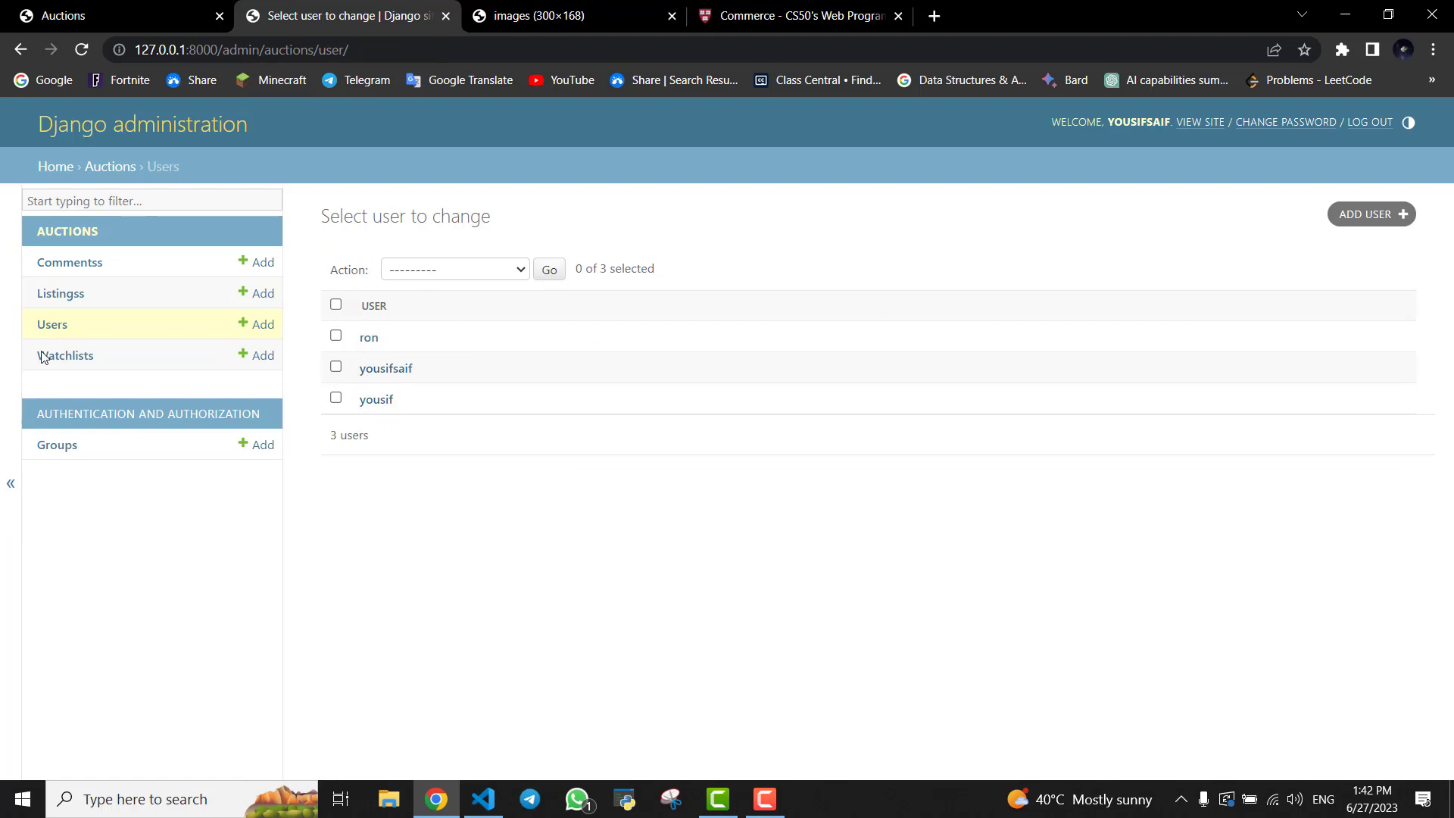
pyautogui.click(65, 356)
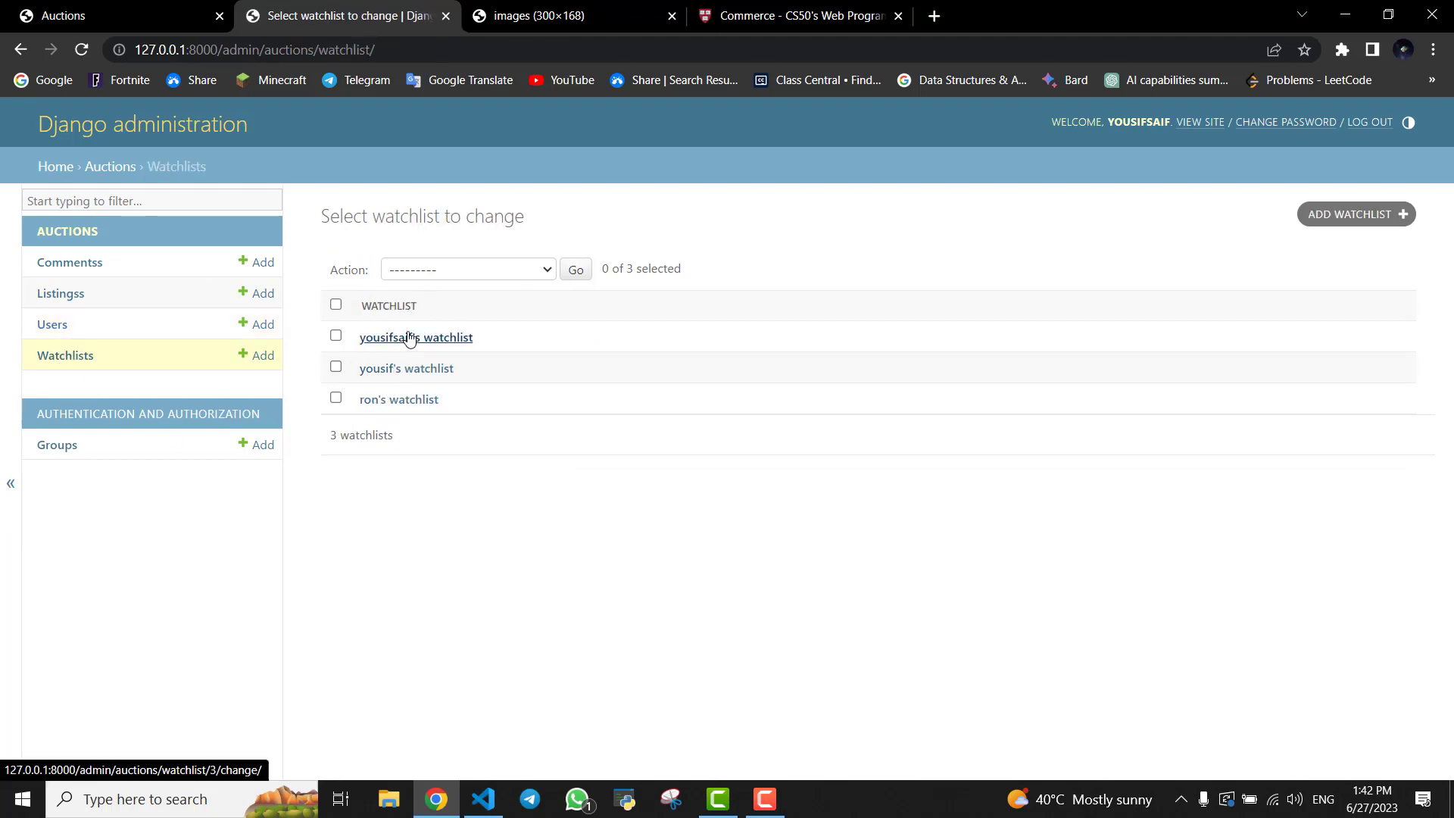
pyautogui.click(365, 337)
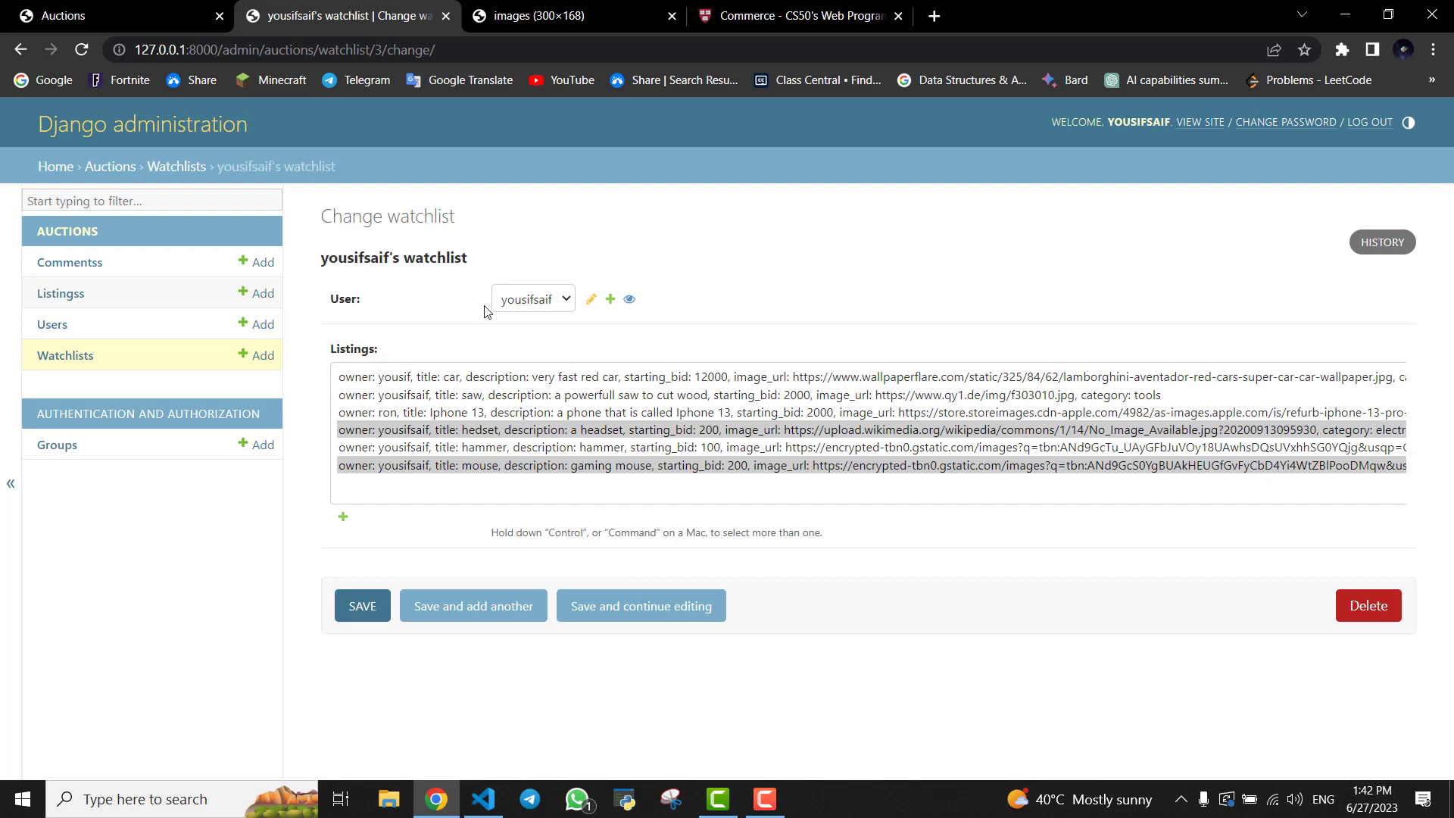